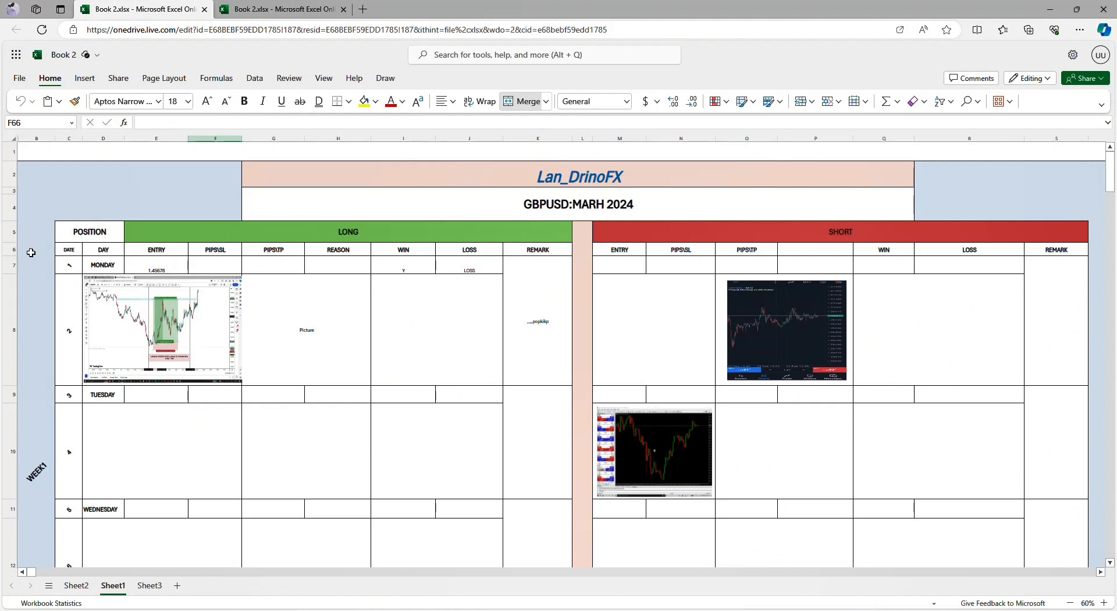
# Step: Open the journal's title cell at the head of the sheet for editing
pyautogui.click(631, 180)
pyautogui.doubleClick(633, 179)
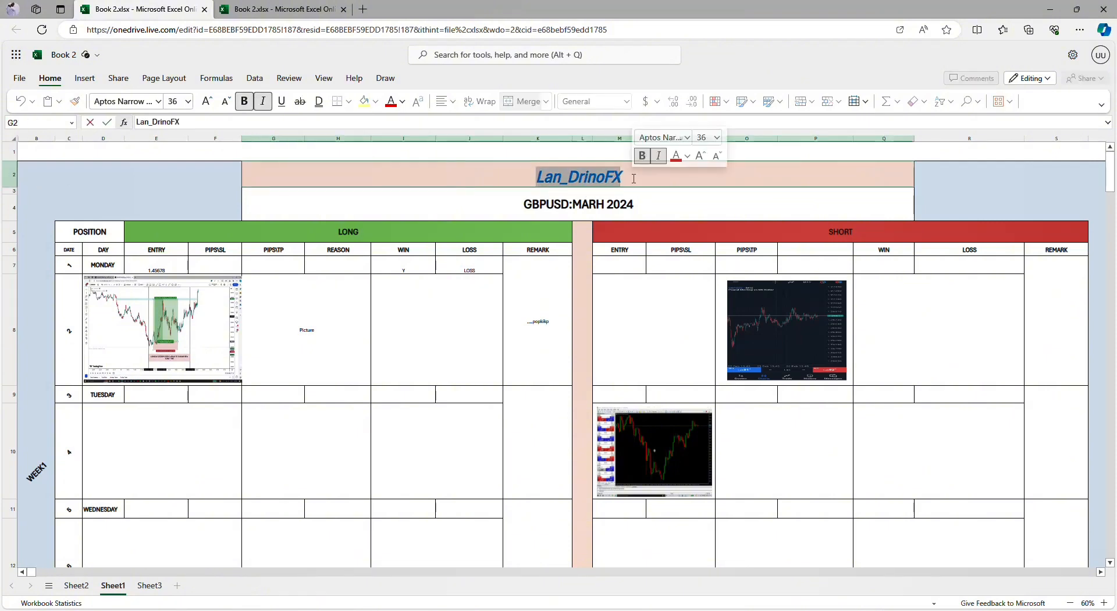
pyautogui.click(634, 179)
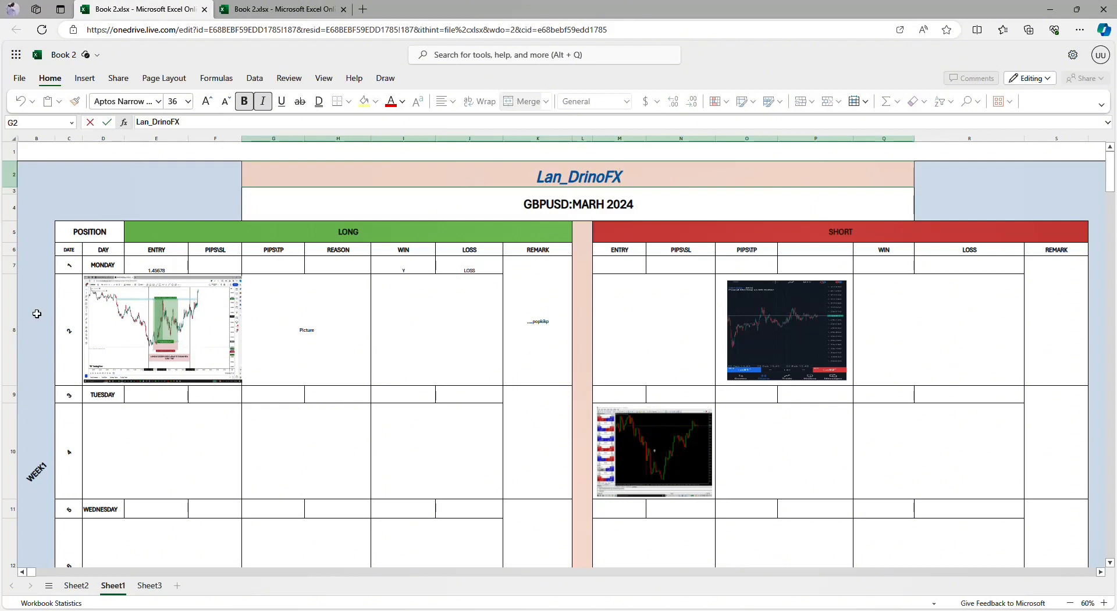
# Step: Look through the first two weekly blocks of the journal, including the daily long and short entries, chart pictures and weekly review rows
pyautogui.scroll(-3, 40, 401)
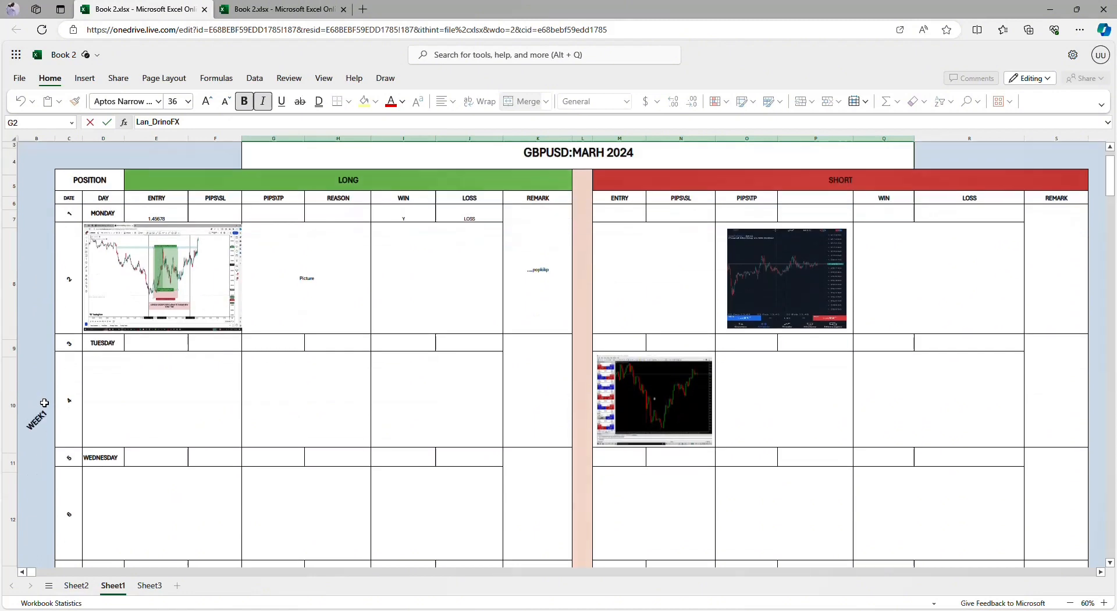
pyautogui.scroll(-7, 41, 402)
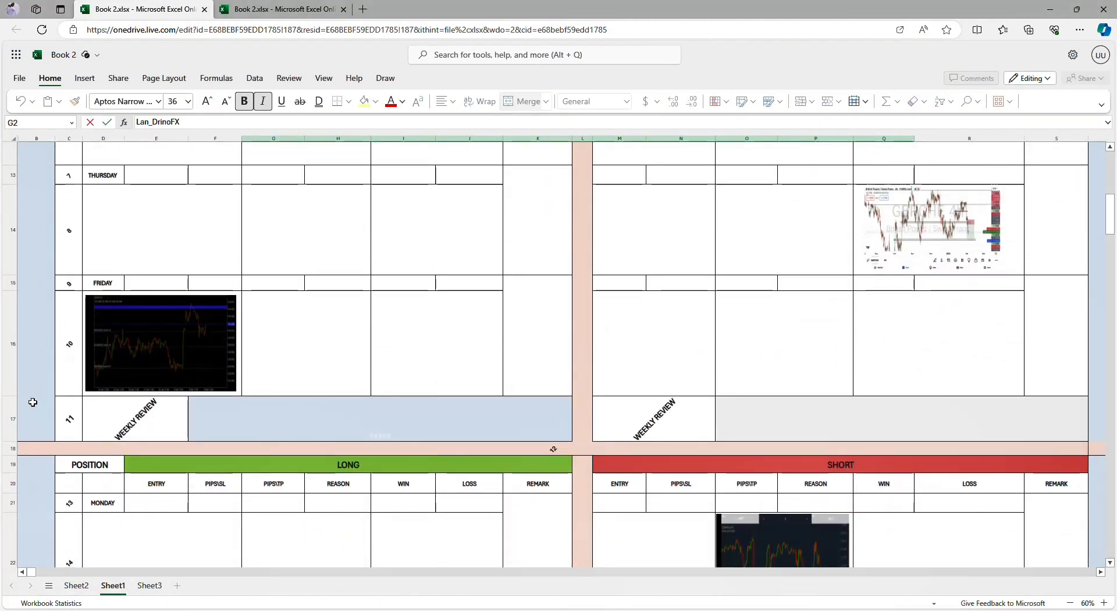
pyautogui.scroll(7, 91, 344)
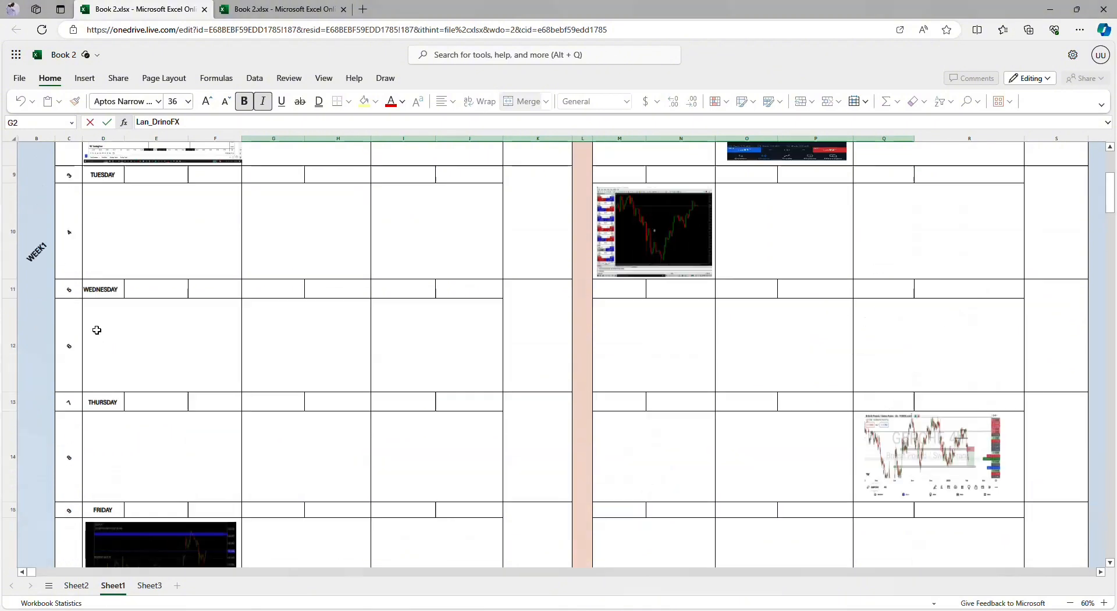
pyautogui.scroll(-4, 137, 424)
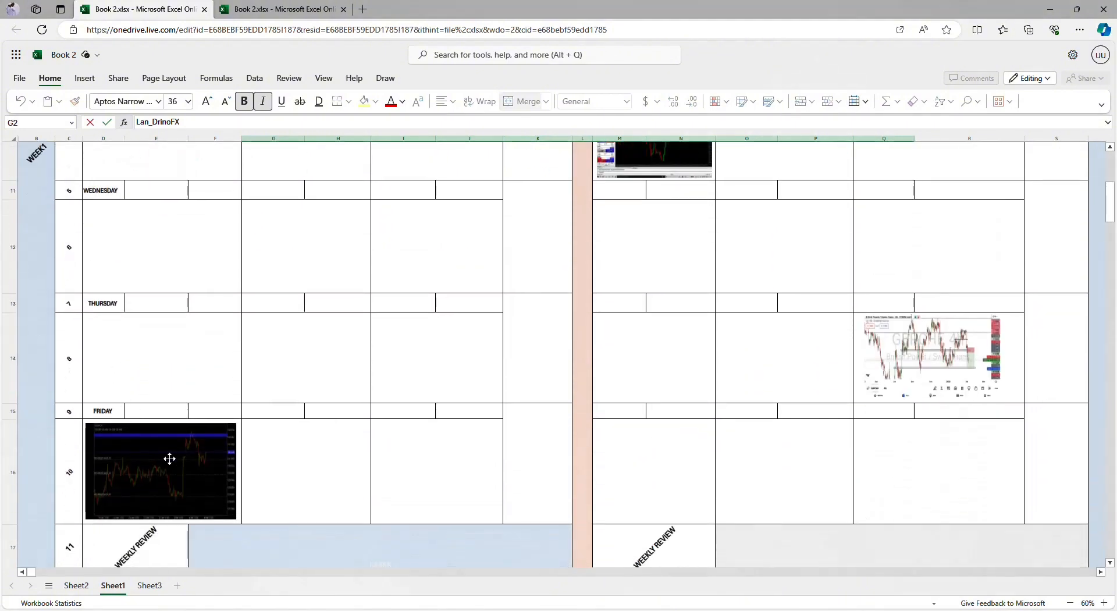
pyautogui.scroll(-3, 141, 458)
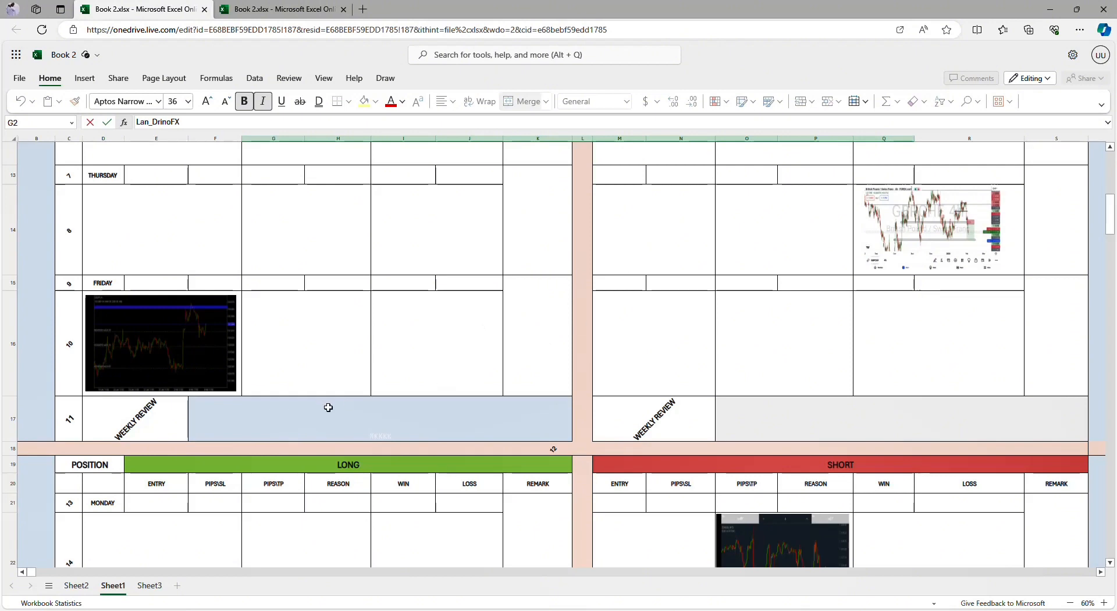
pyautogui.scroll(-2, 605, 322)
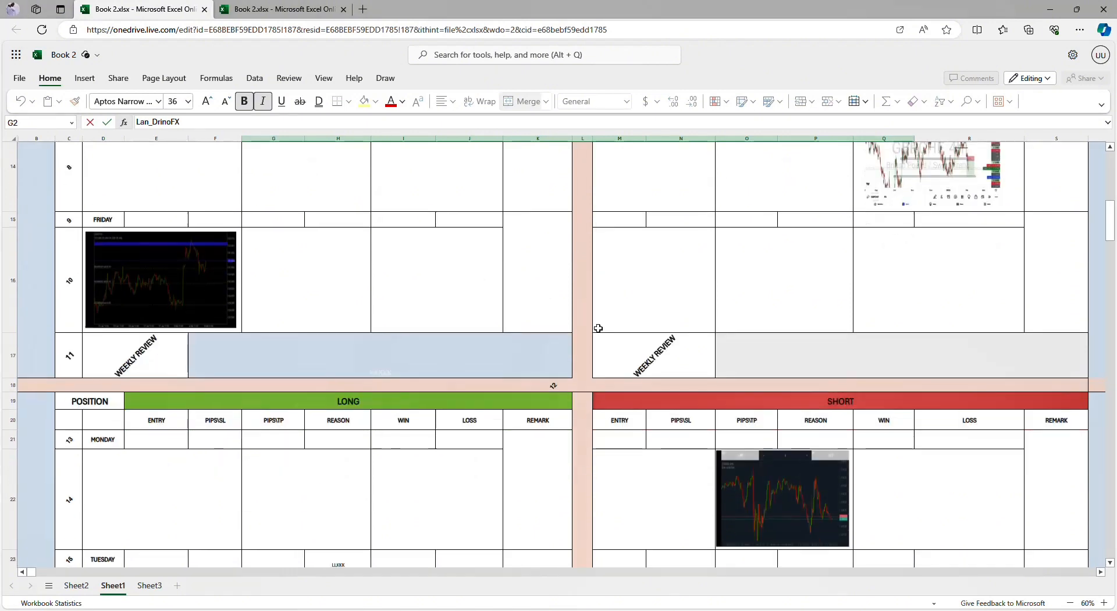
pyautogui.scroll(-1, 362, 377)
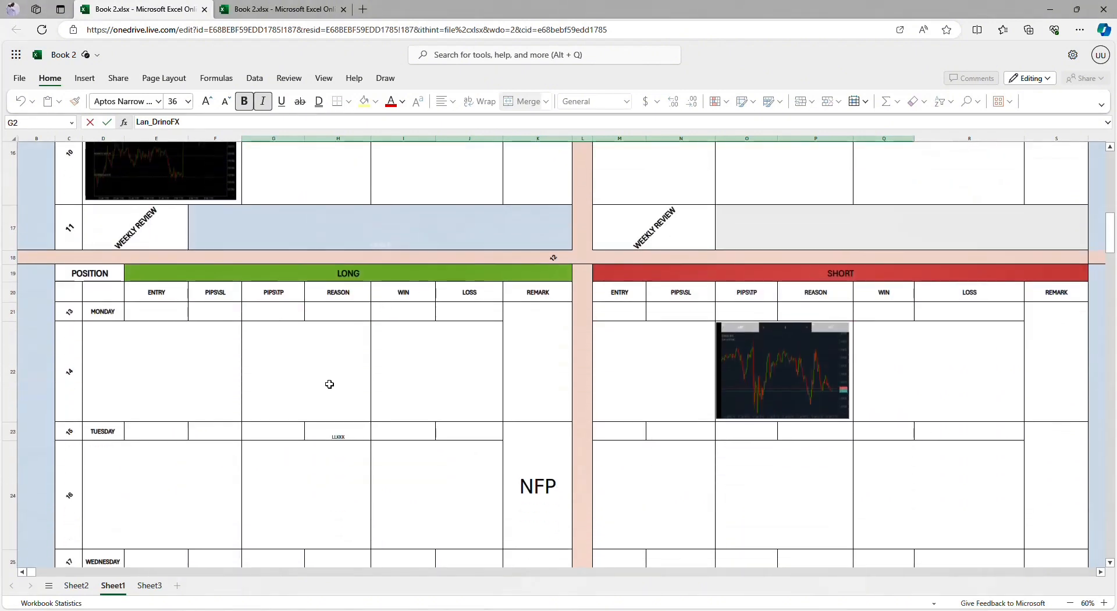
pyautogui.scroll(-2, 326, 384)
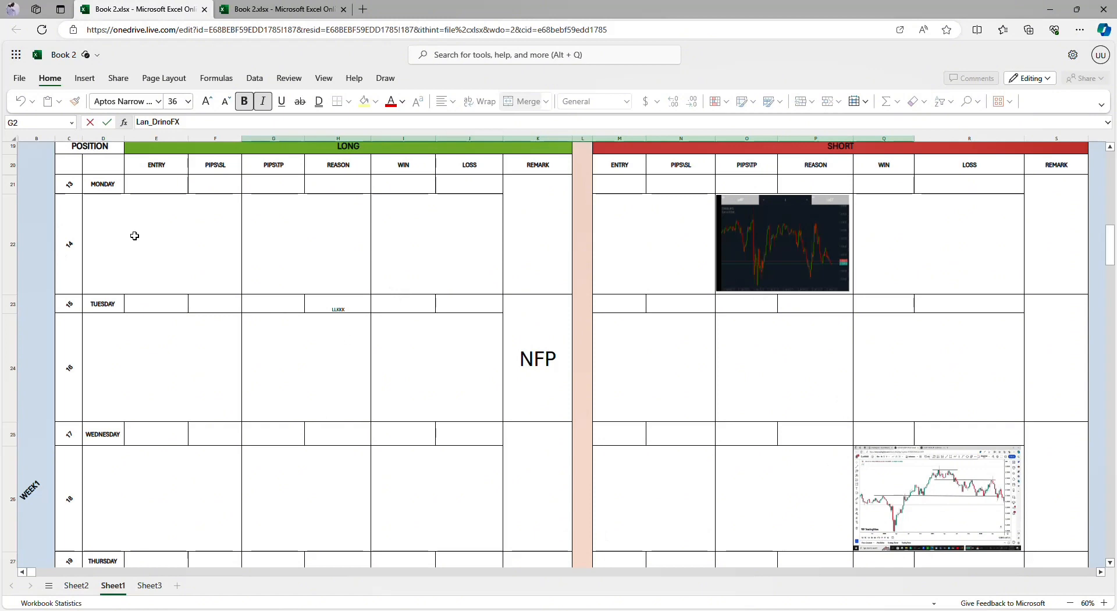
pyautogui.scroll(-5, 142, 407)
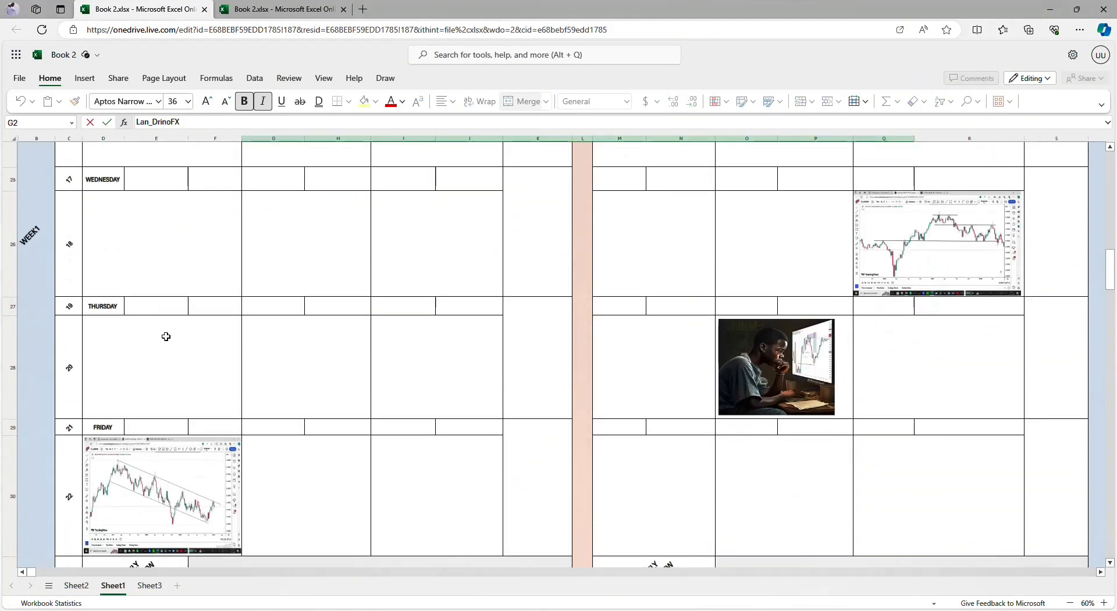
pyautogui.scroll(5, 165, 337)
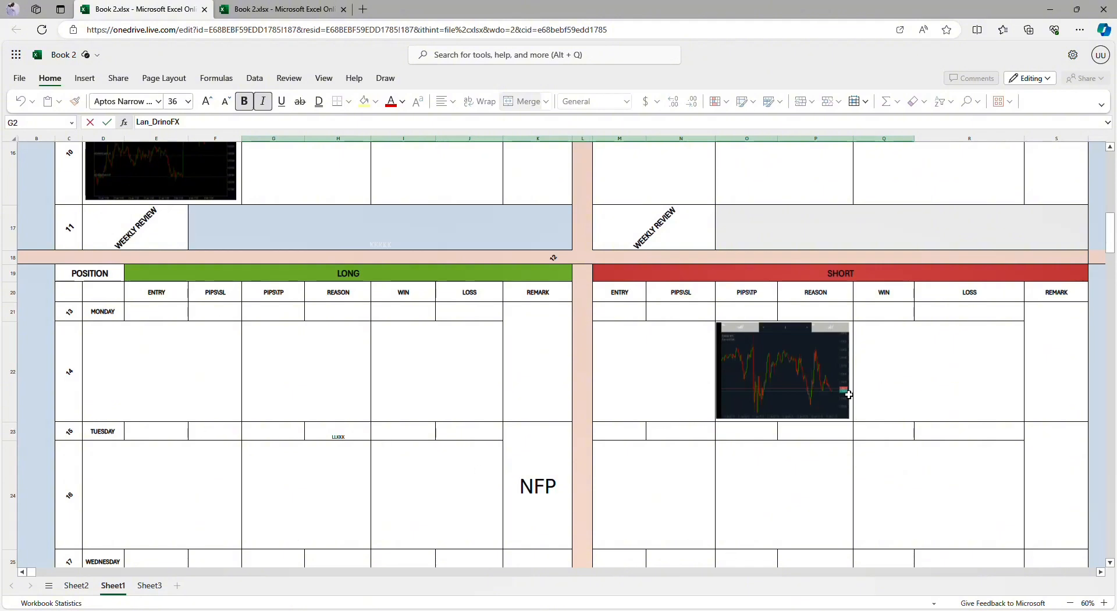
pyautogui.scroll(-5, 581, 446)
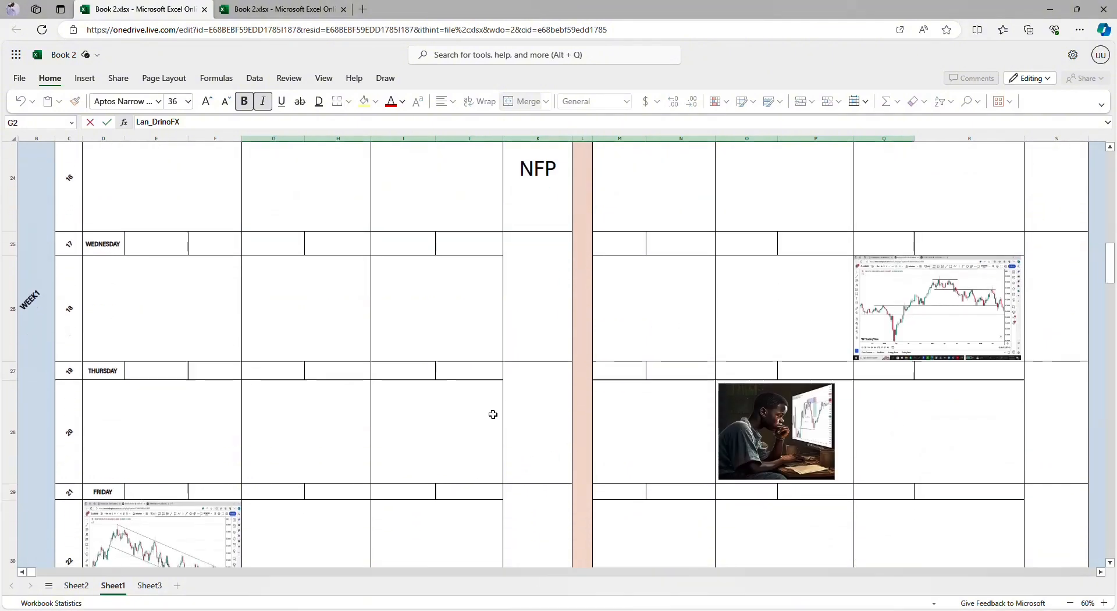
# Step: Examine the third and fourth weekly blocks down to the Monthly Review row, and return to the beginning of the sheet
pyautogui.scroll(-6, 492, 414)
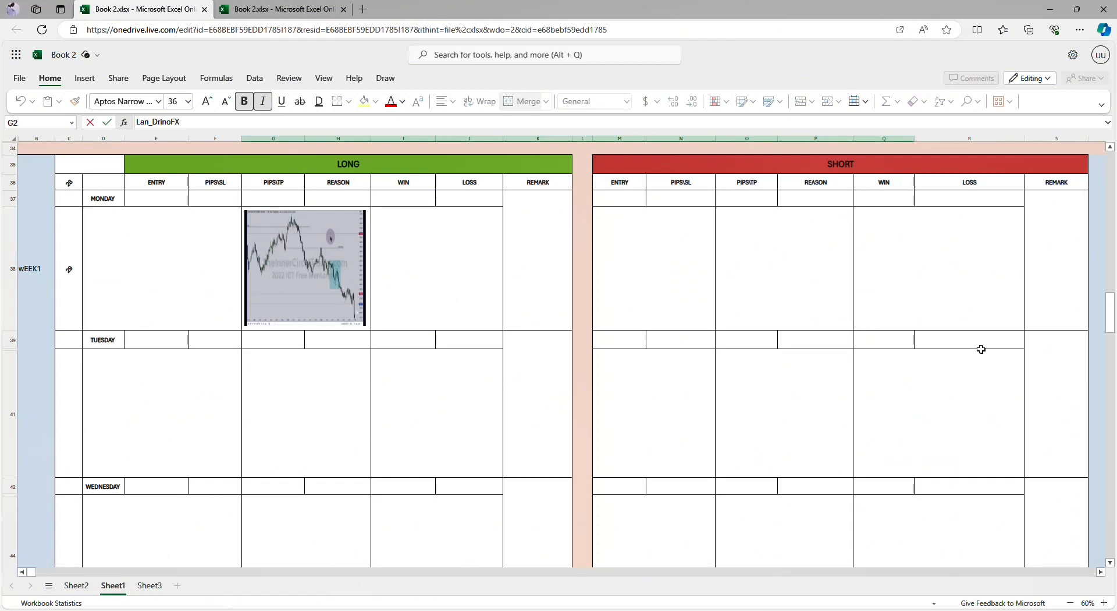
pyautogui.scroll(-2, 756, 461)
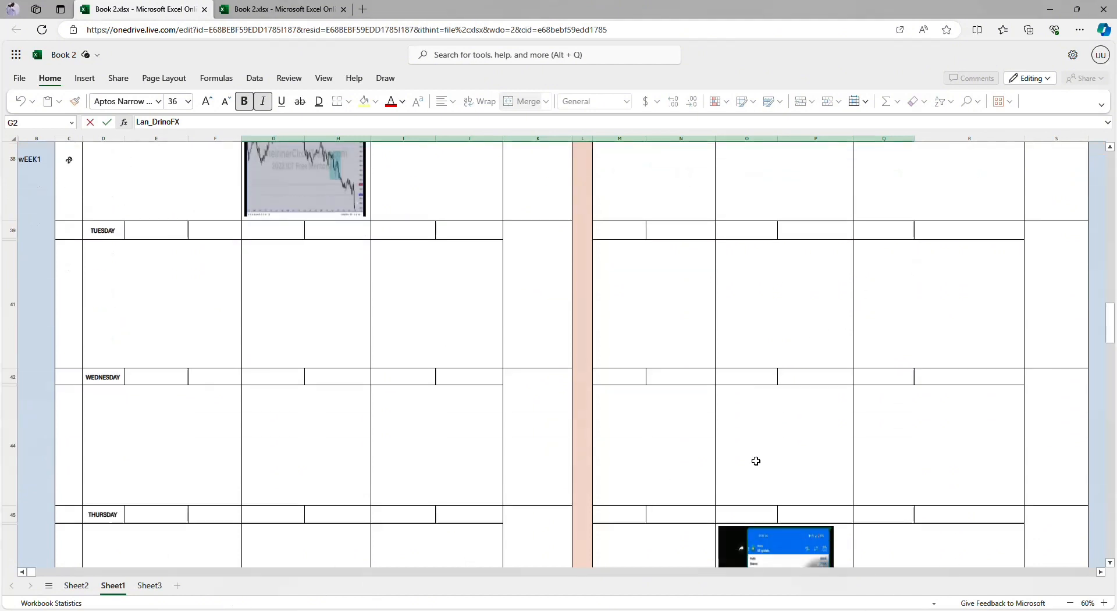
pyautogui.scroll(-10, 756, 461)
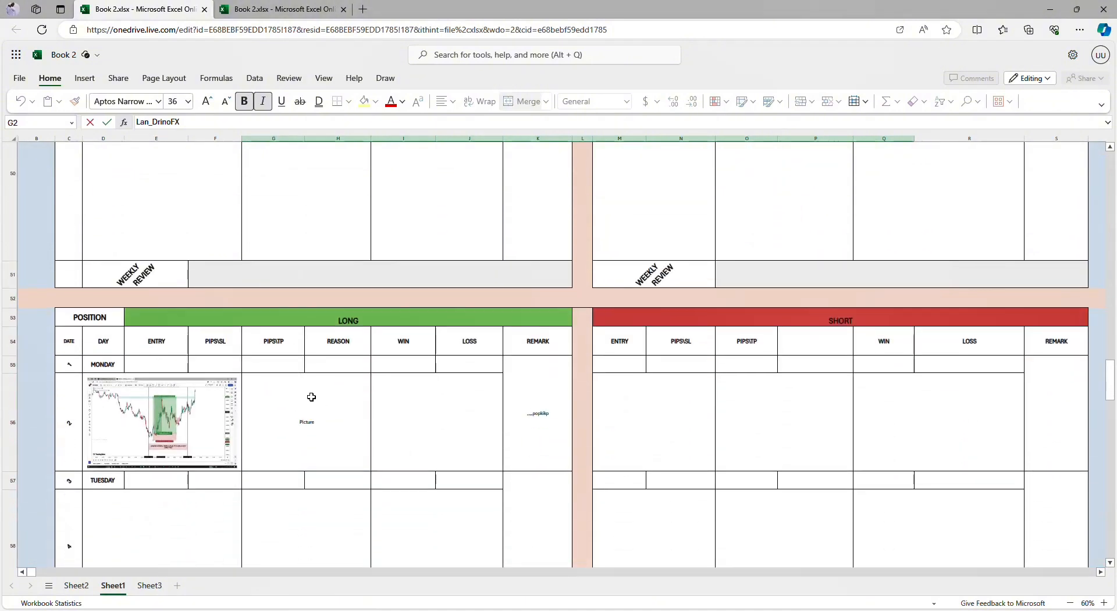
pyautogui.scroll(-4, 311, 397)
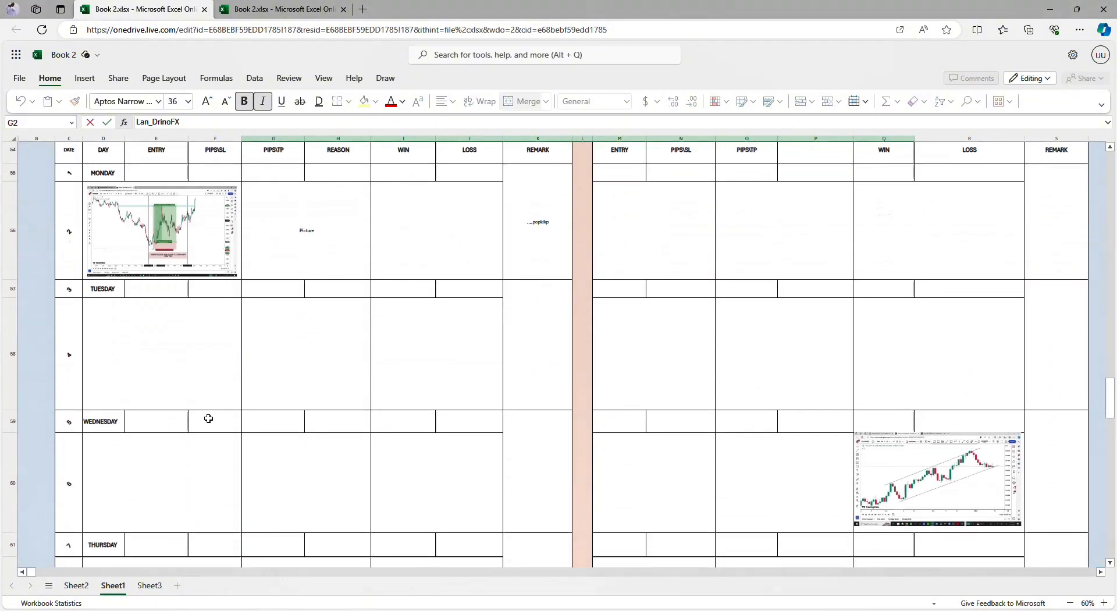
pyautogui.scroll(3, 209, 419)
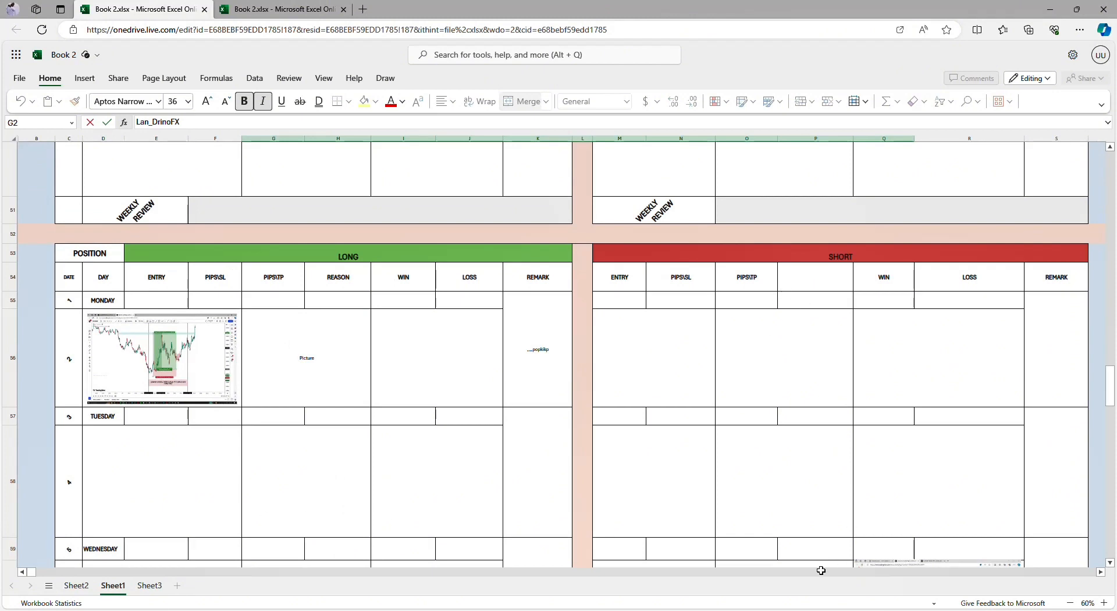
pyautogui.scroll(-6, 673, 421)
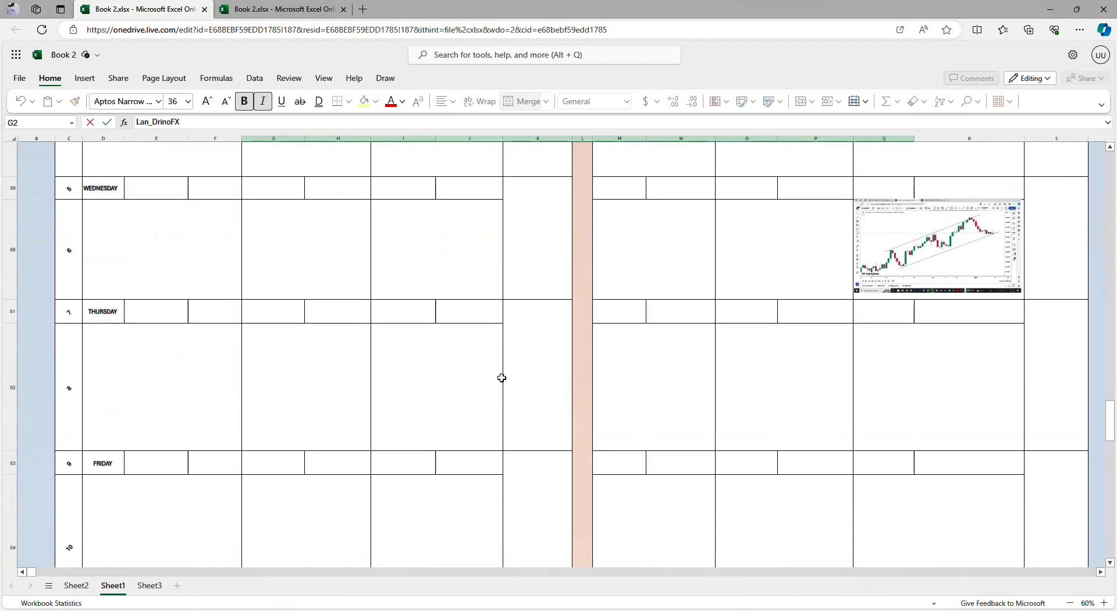
pyautogui.scroll(-1, 470, 378)
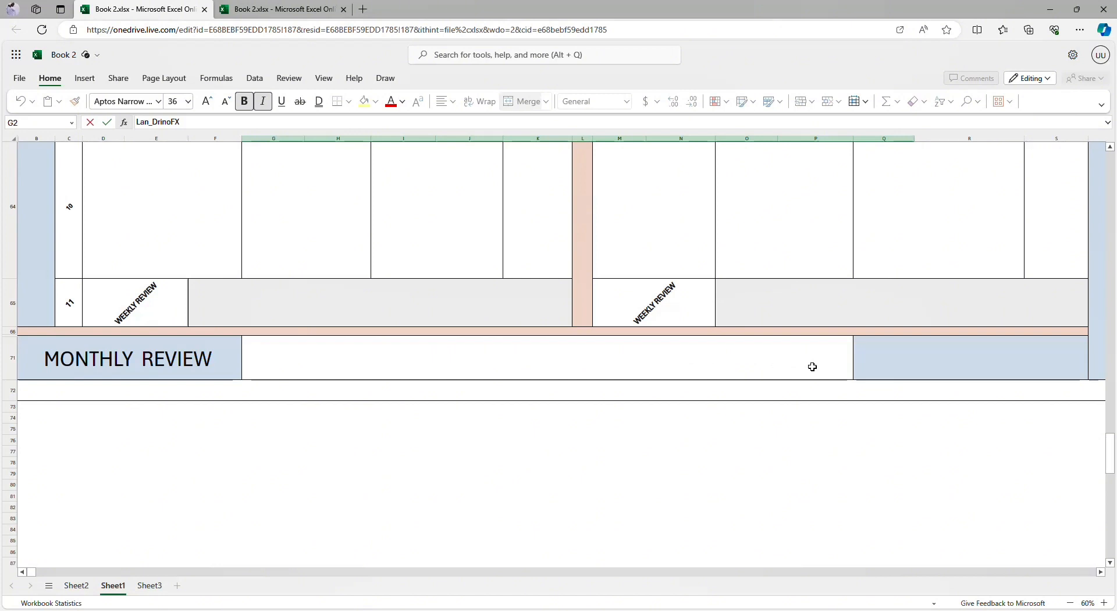
pyautogui.scroll(10, 557, 309)
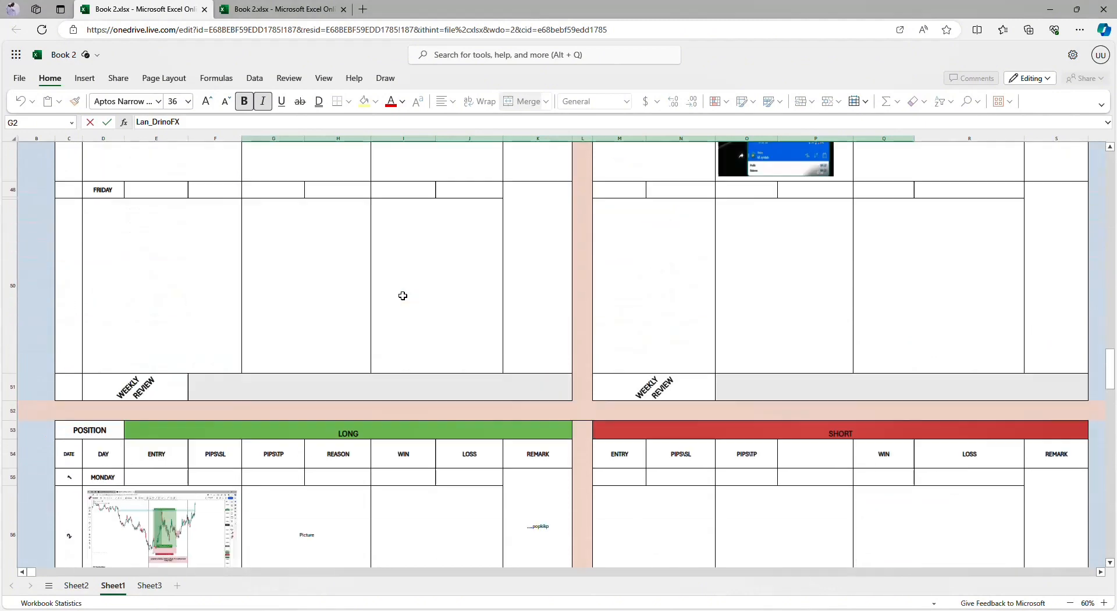
pyautogui.scroll(15, 402, 295)
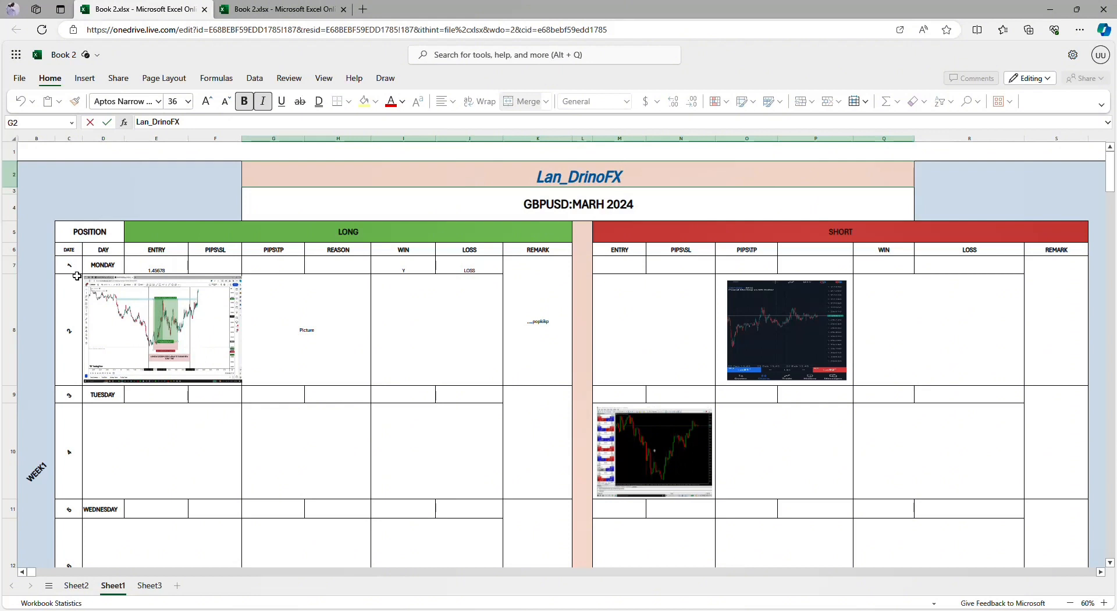
pyautogui.click(74, 326)
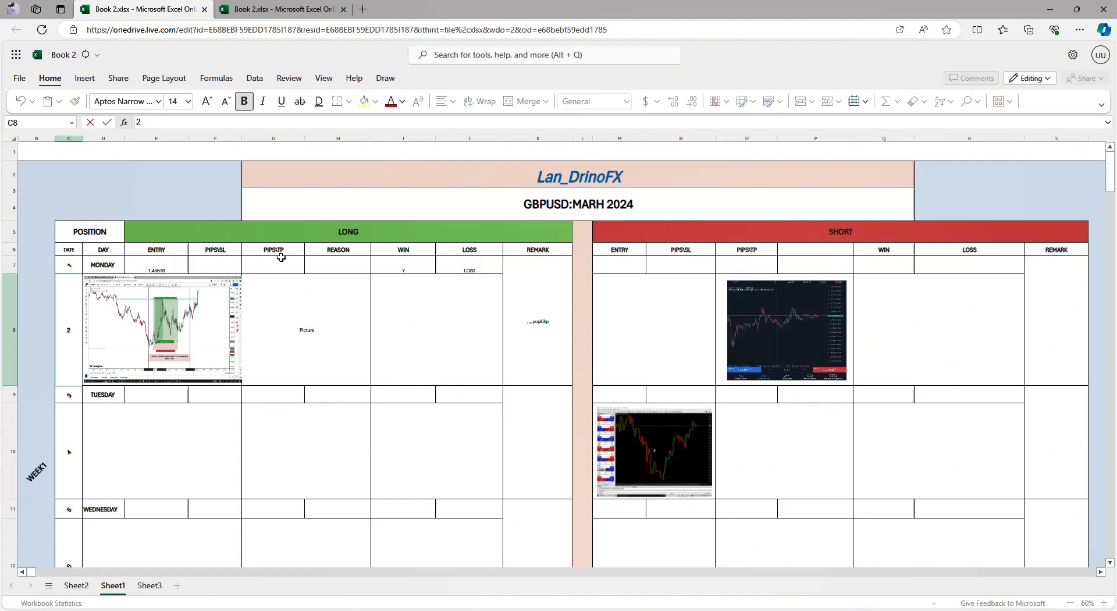
pyautogui.click(339, 269)
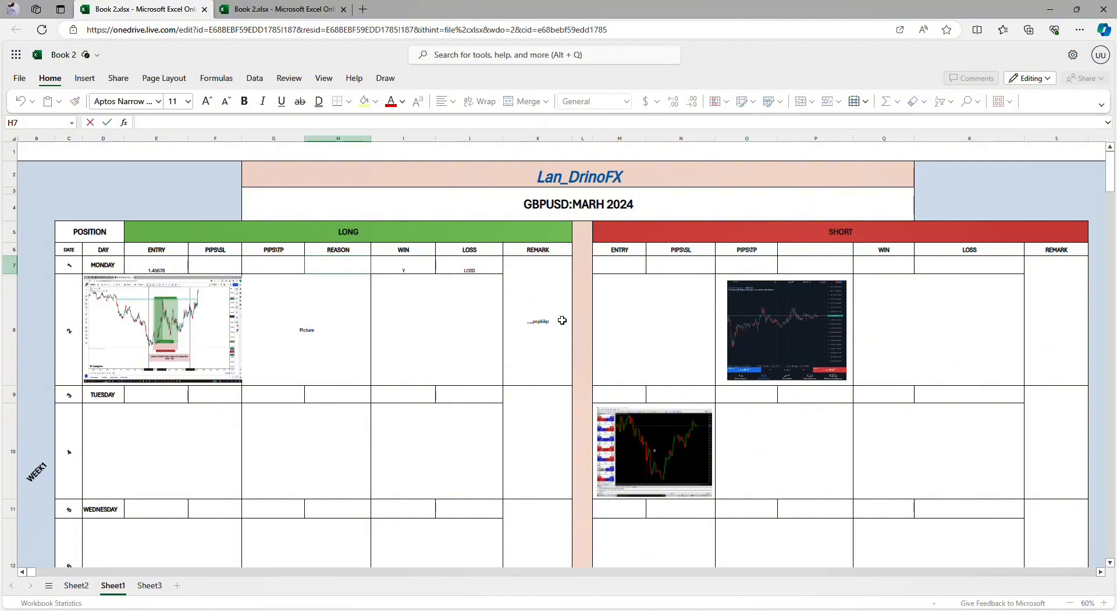
# Step: Move Monday's long-trade chart picture into the merged cell below PIPS/TP and REASON, and narrow it to fit that cell
pyautogui.click(186, 316)
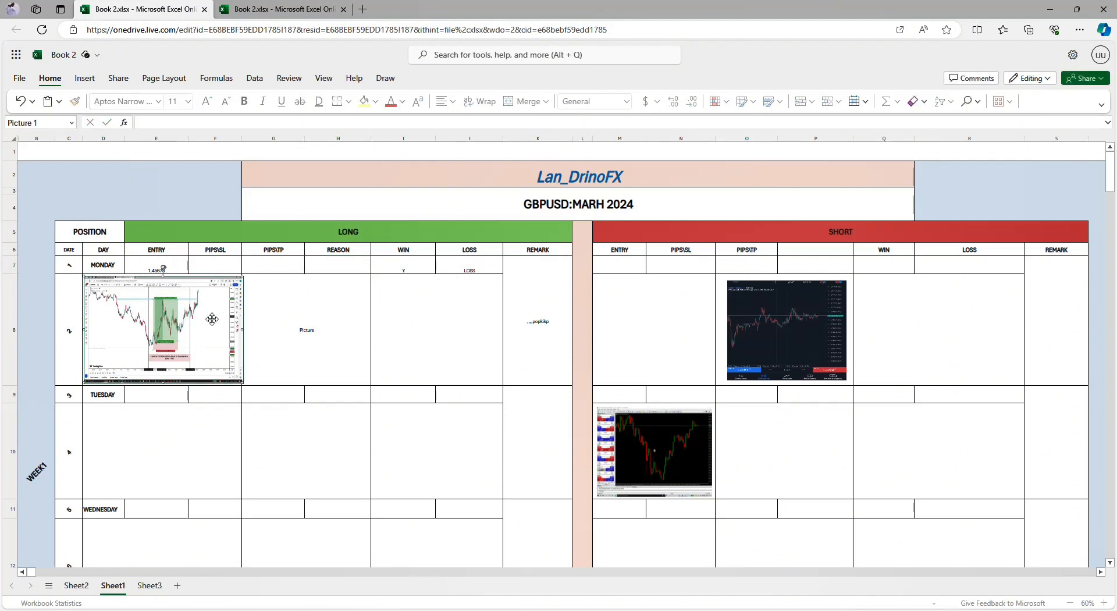
pyautogui.moveTo(242, 330); pyautogui.dragTo(241, 330)
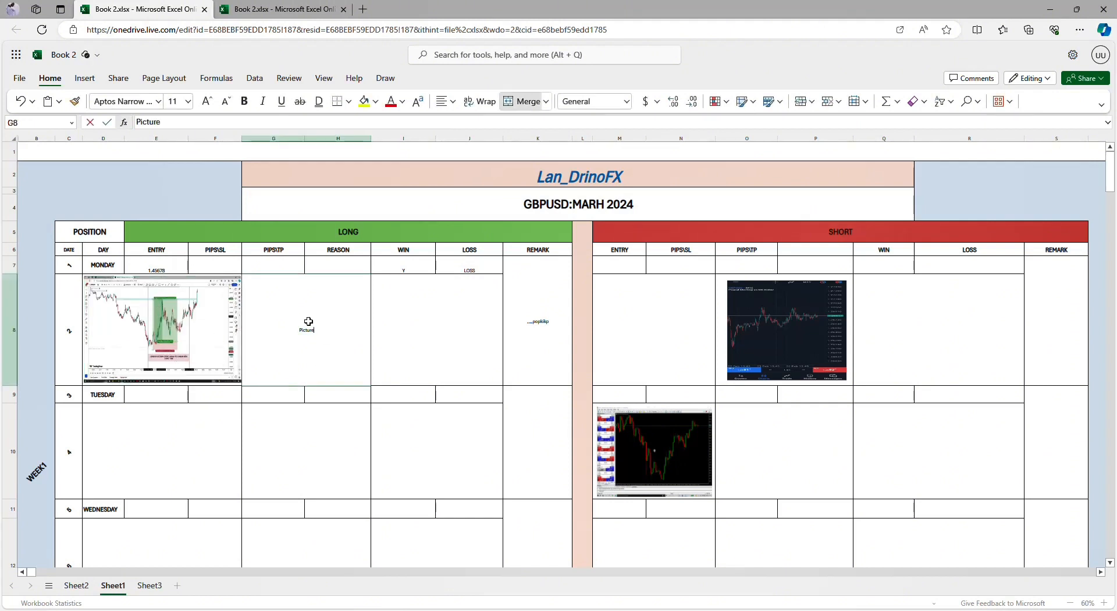
pyautogui.moveTo(198, 330); pyautogui.dragTo(328, 331)
pyautogui.click(200, 330)
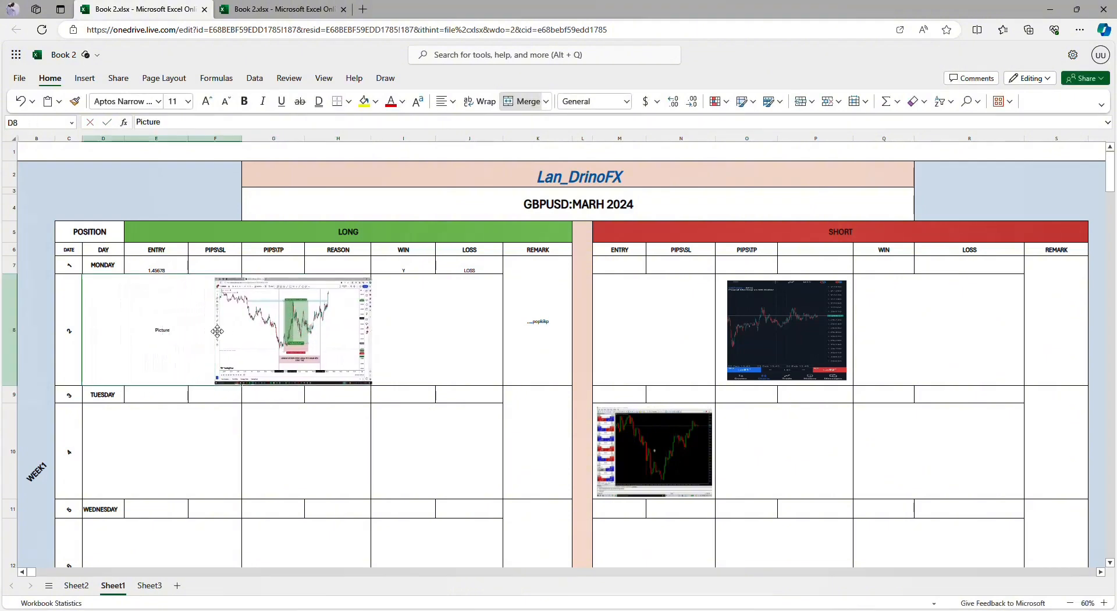
pyautogui.moveTo(226, 332); pyautogui.dragTo(234, 332)
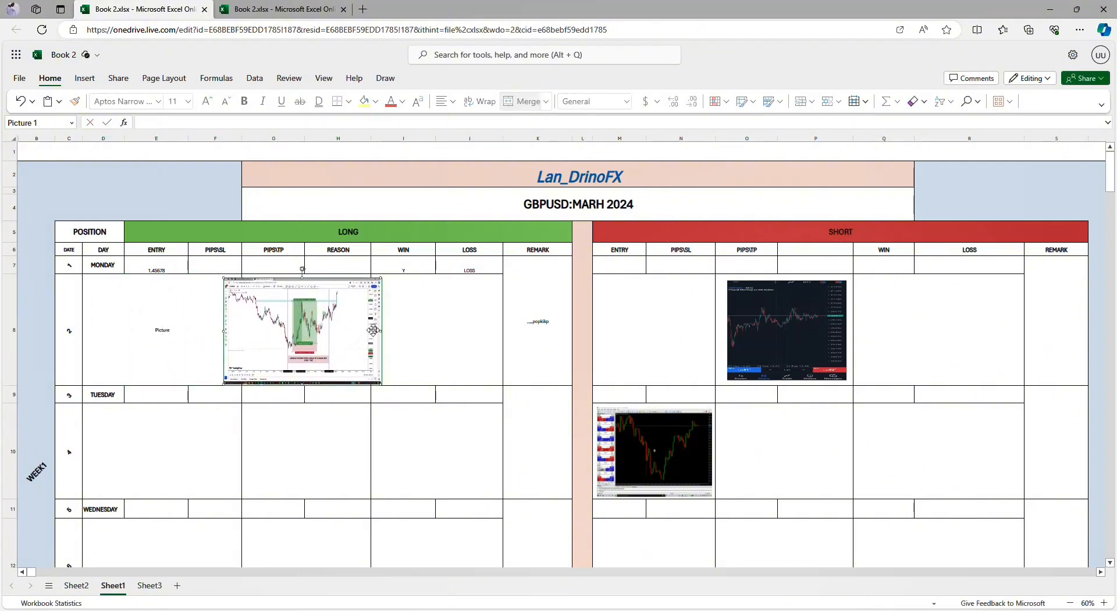
pyautogui.moveTo(379, 332); pyautogui.dragTo(307, 333)
pyautogui.click(436, 338)
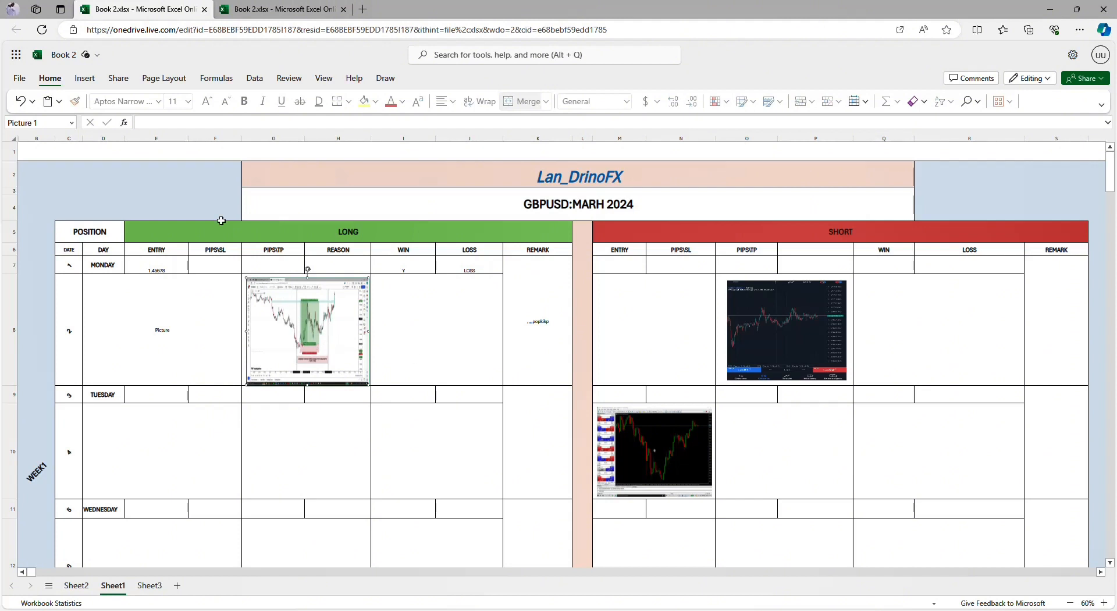
# Step: Display the available sources for inserting a picture placed over cells
pyautogui.click(85, 79)
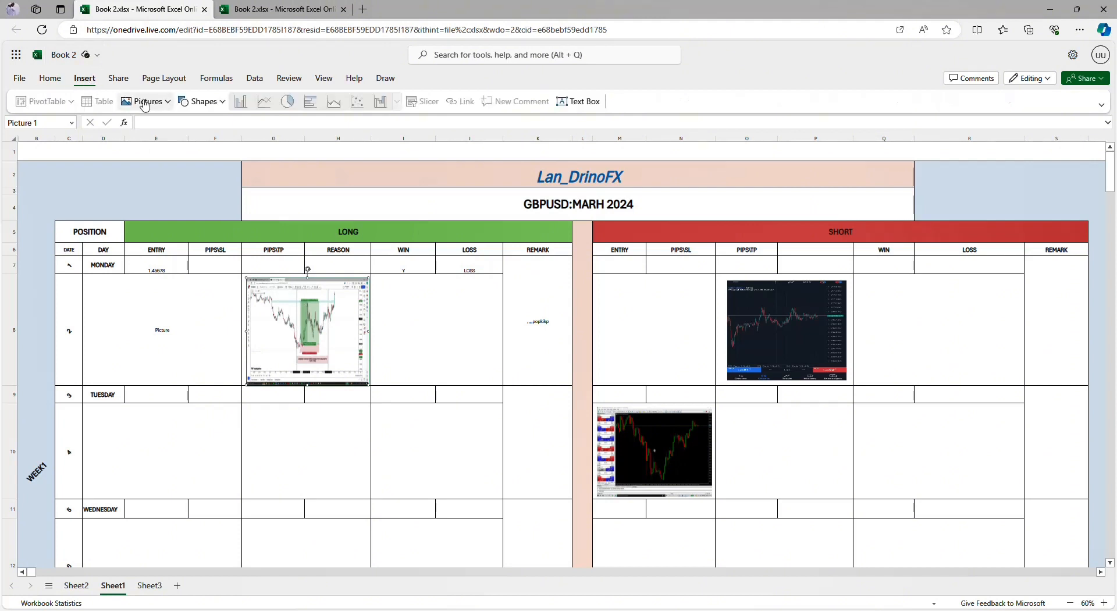
pyautogui.click(167, 102)
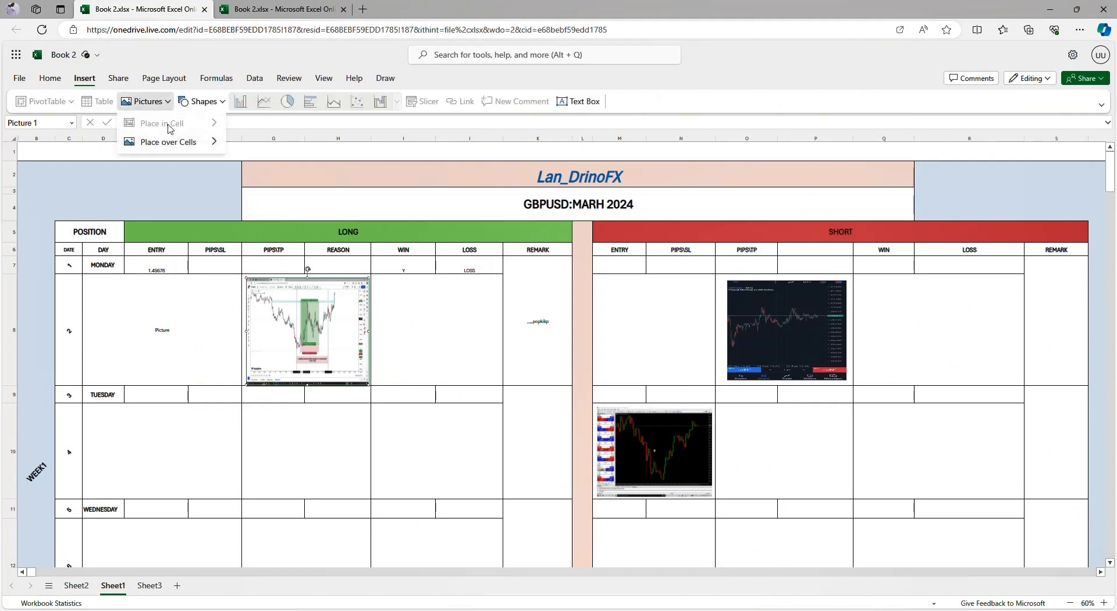
pyautogui.moveTo(172, 146)
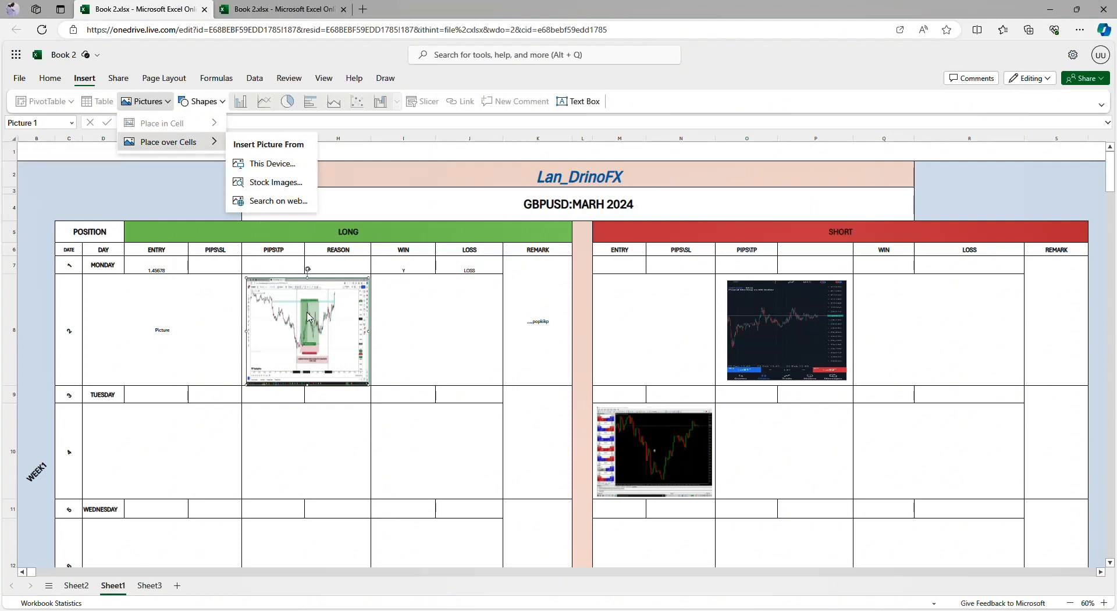
# Step: Move Monday's short-trade chart picture into Tuesday's large cell below WIN and LOSS on the SHORT side
pyautogui.click(1111, 563)
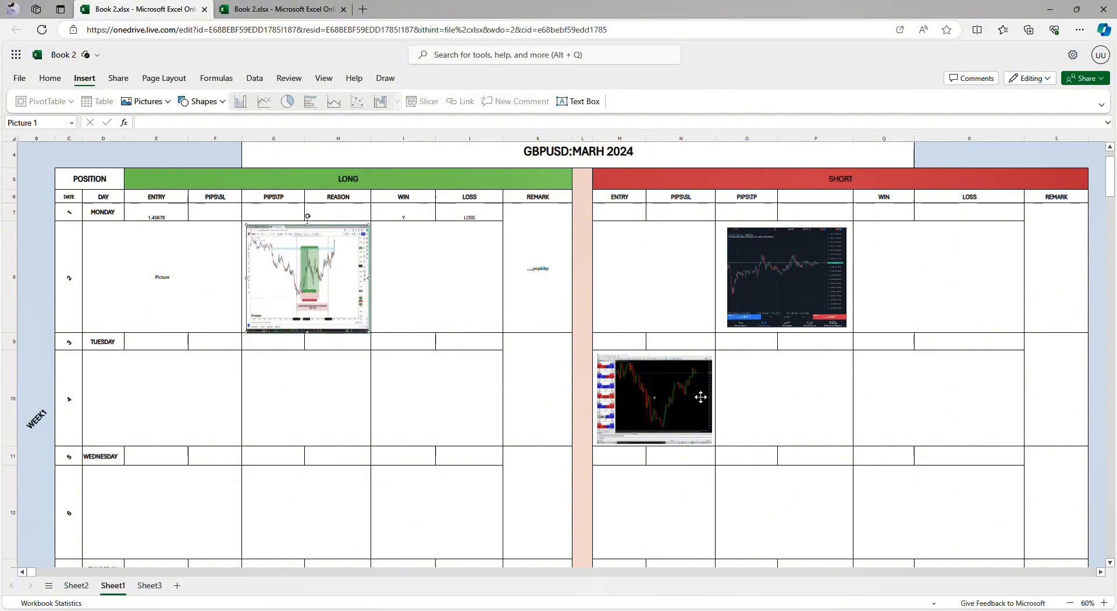
pyautogui.moveTo(758, 293); pyautogui.dragTo(923, 412)
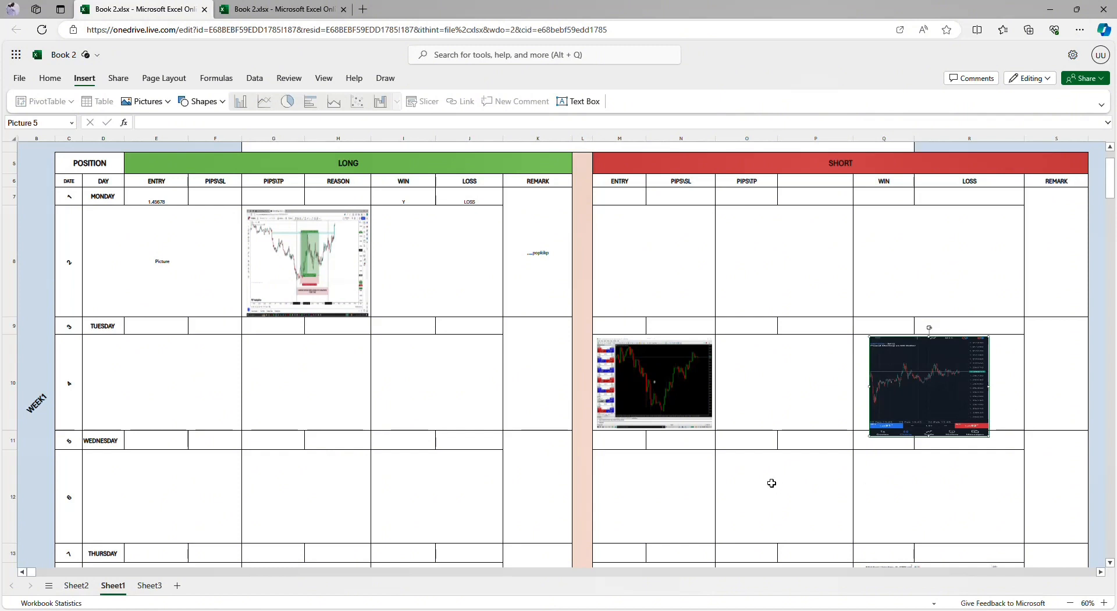
pyautogui.scroll(-2, 770, 484)
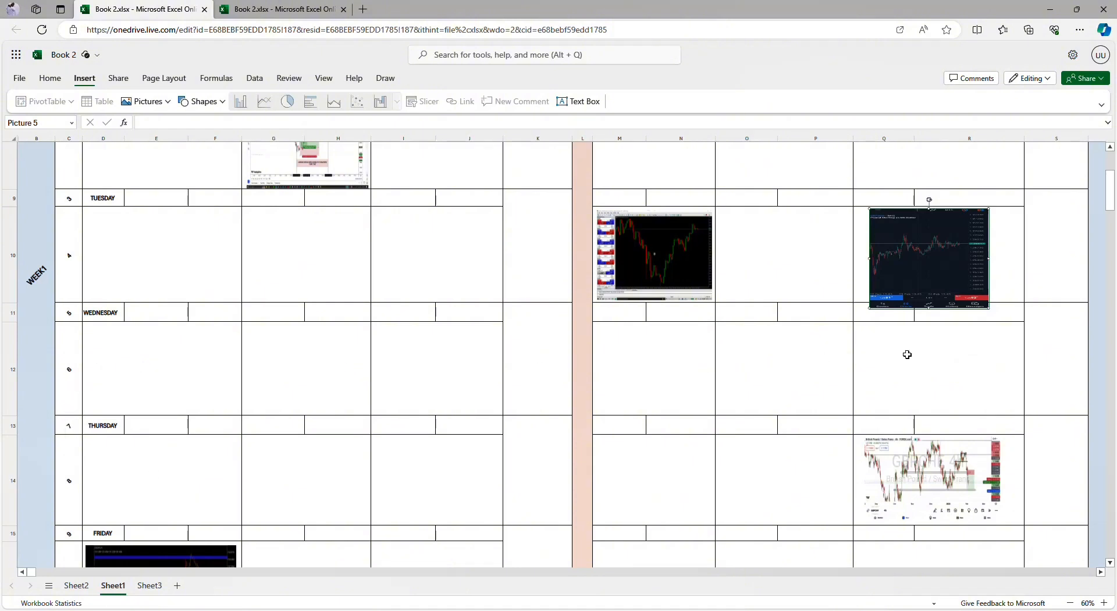
# Step: Examine the first weekly block's daily rows and placed chart pictures, from Monday down to its Weekly Review row
pyautogui.scroll(-2, 907, 354)
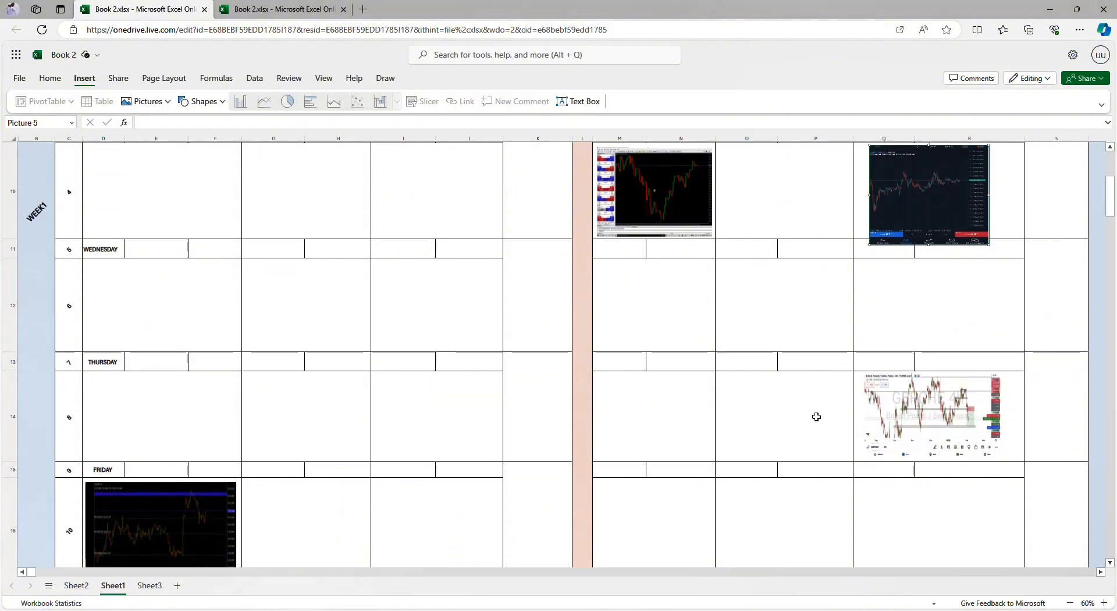
pyautogui.scroll(1, 872, 407)
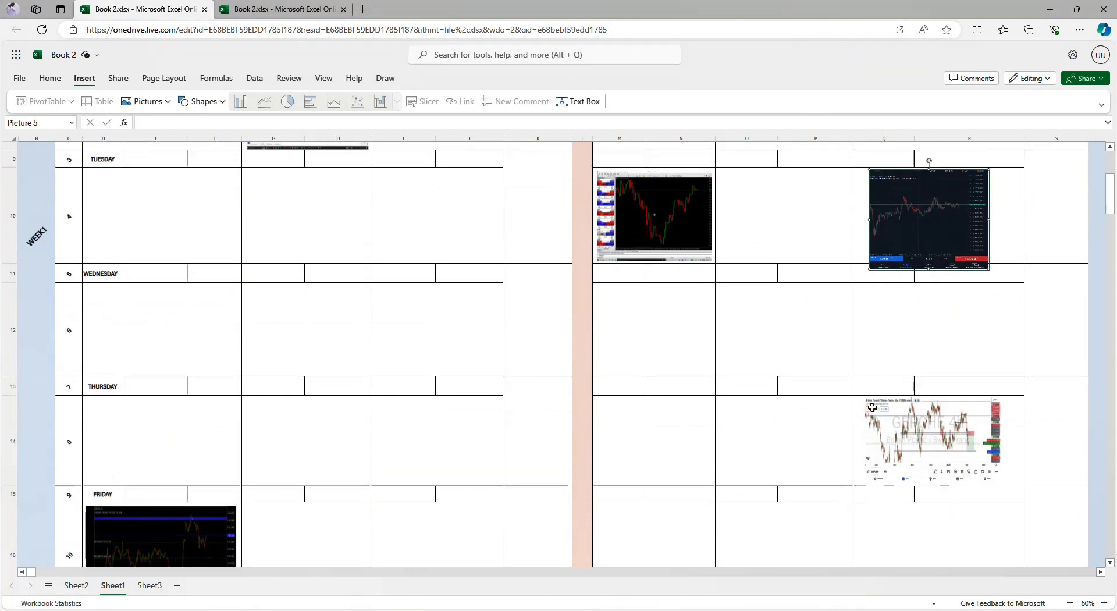
pyautogui.scroll(7, 872, 408)
pyautogui.scroll(-3, 852, 414)
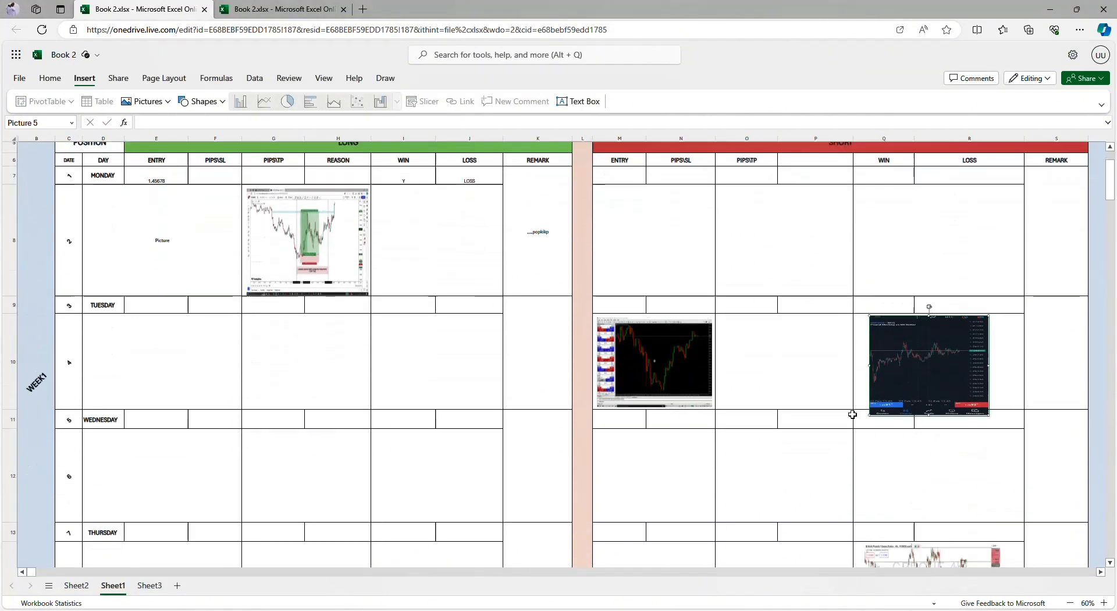
pyautogui.scroll(-2, 852, 414)
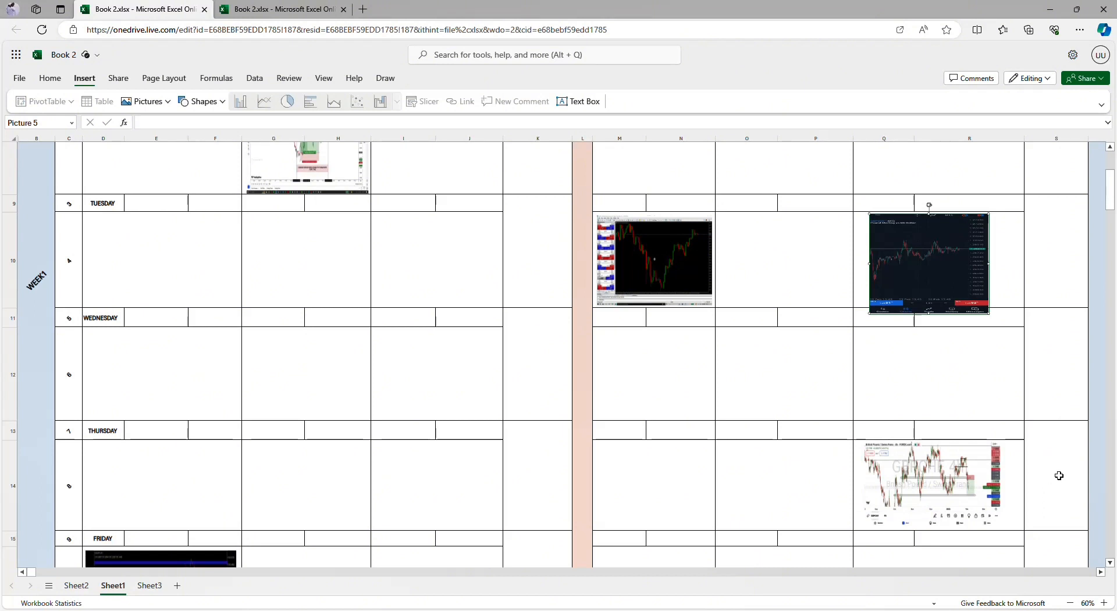
pyautogui.scroll(-5, 768, 487)
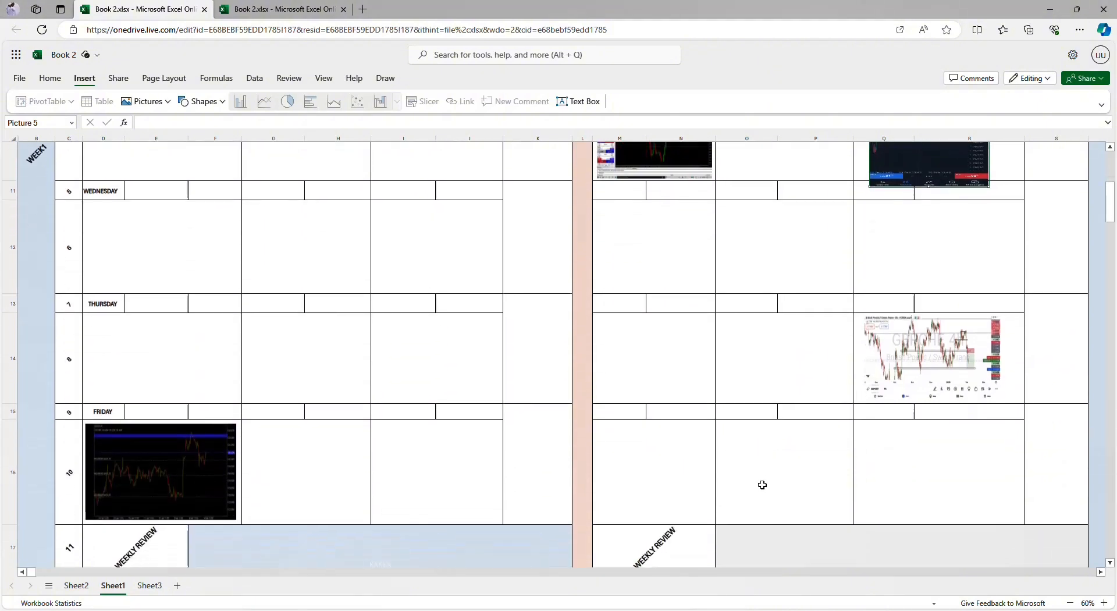
pyautogui.scroll(6, 227, 392)
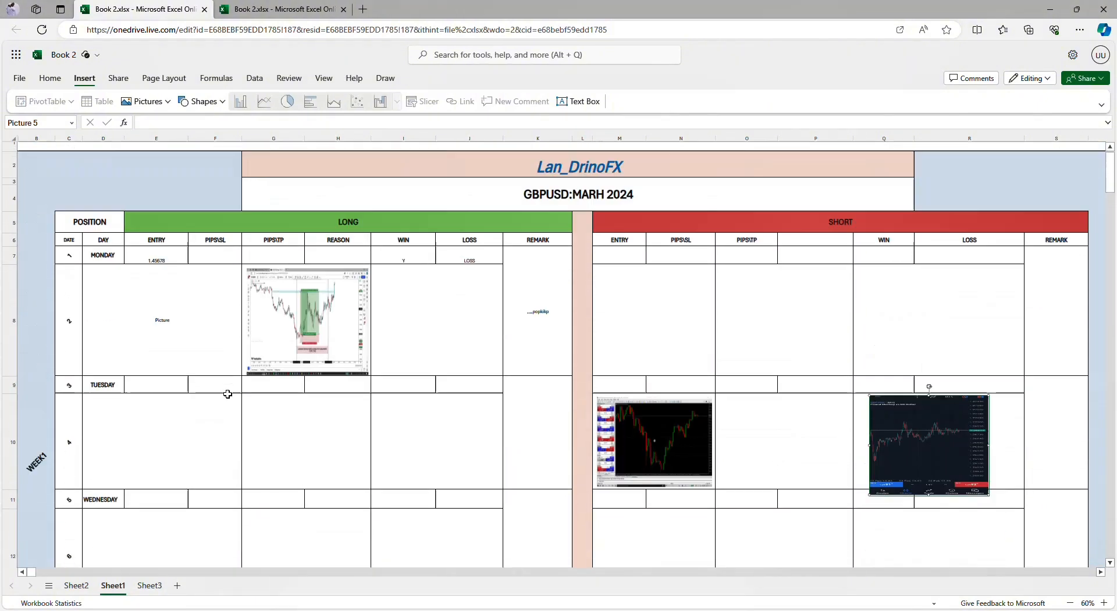
pyautogui.scroll(-6, 606, 336)
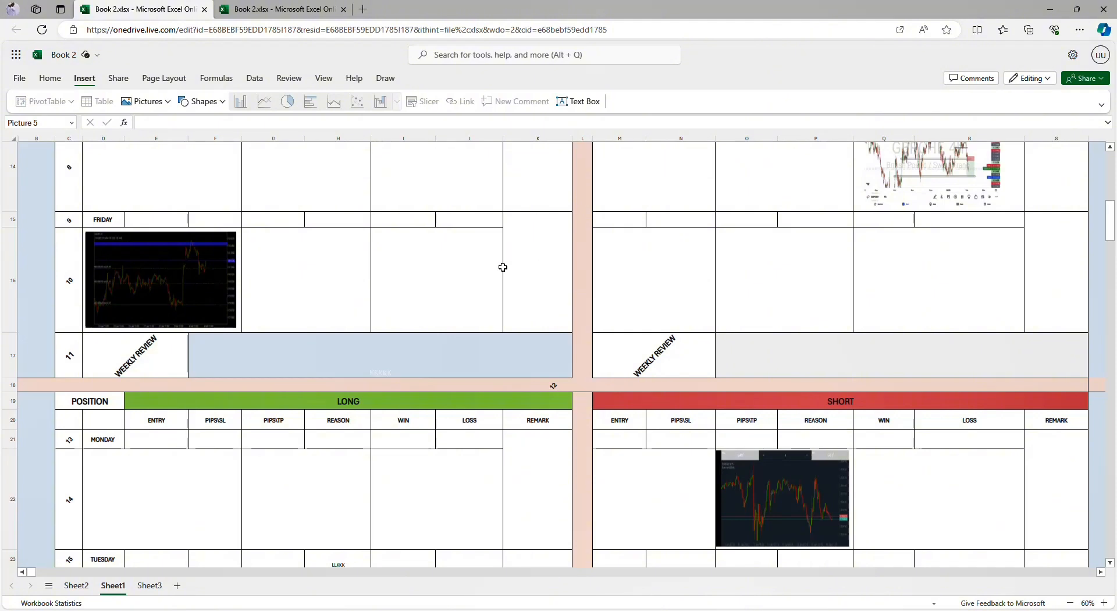
# Step: Select Friday's large LONG cell below WIN and LOSS in the first week and display the sources for placing a picture in a cell
pyautogui.moveTo(294, 272)
pyautogui.mouseDown()
pyautogui.moveTo(403, 277)
pyautogui.moveTo(305, 278)
pyautogui.mouseUp()
pyautogui.click(414, 269)
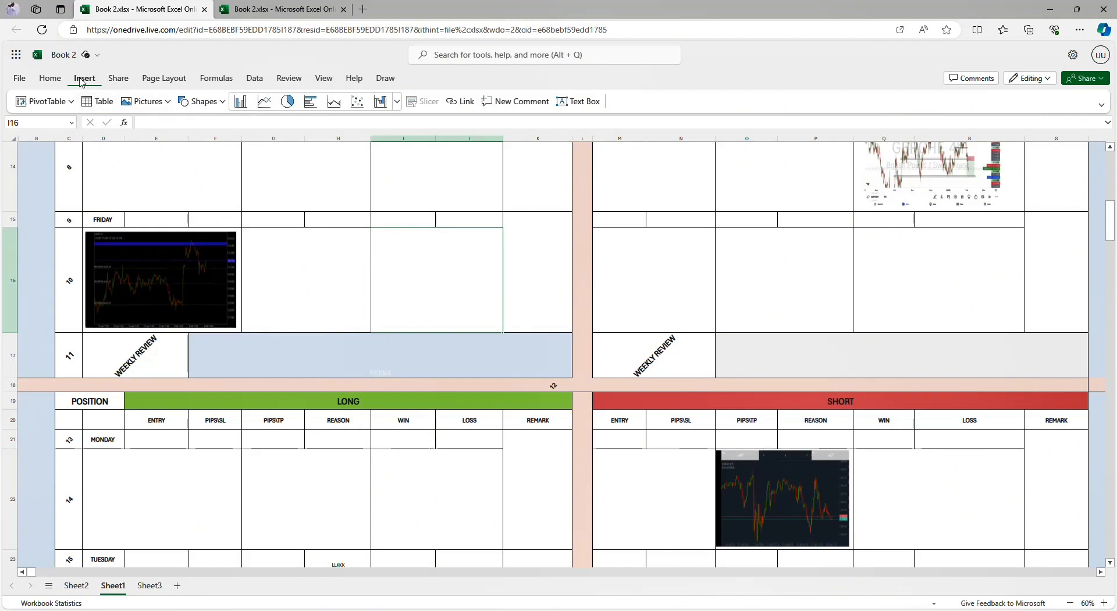
pyautogui.click(158, 103)
pyautogui.moveTo(172, 129)
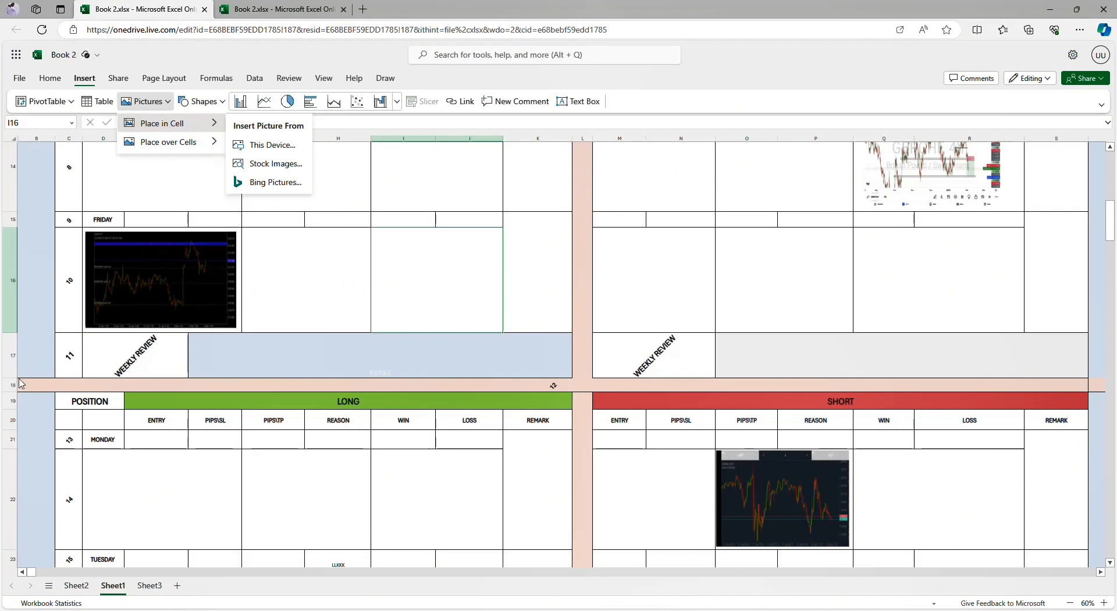
pyautogui.click(181, 354)
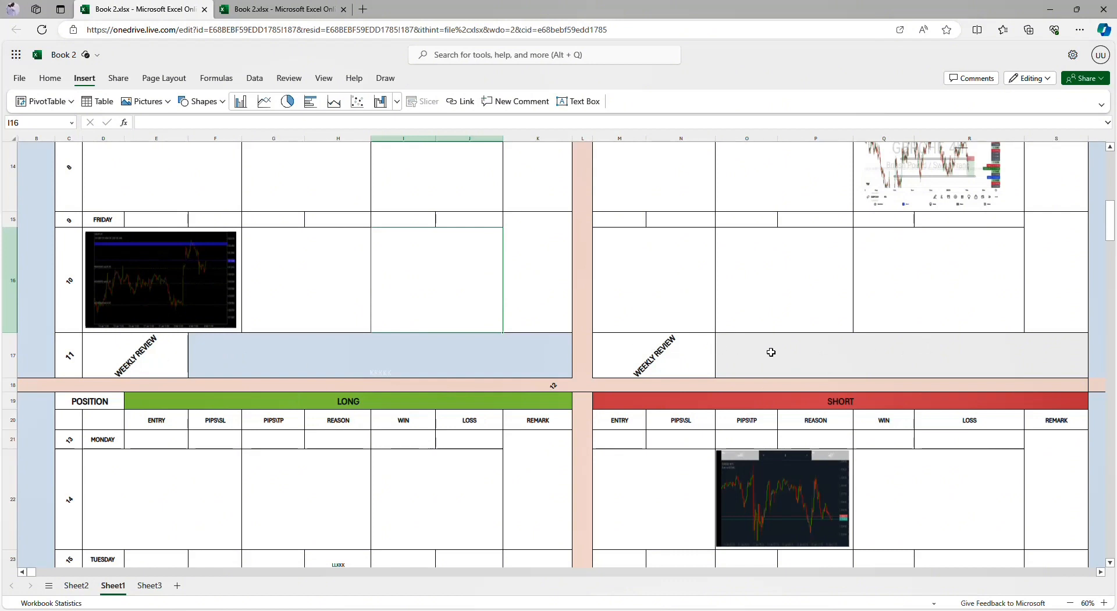
# Step: Examine the second weekly block from Monday to its Weekly Review row, including the NFP remark and the chart pictures
pyautogui.scroll(-3, 558, 379)
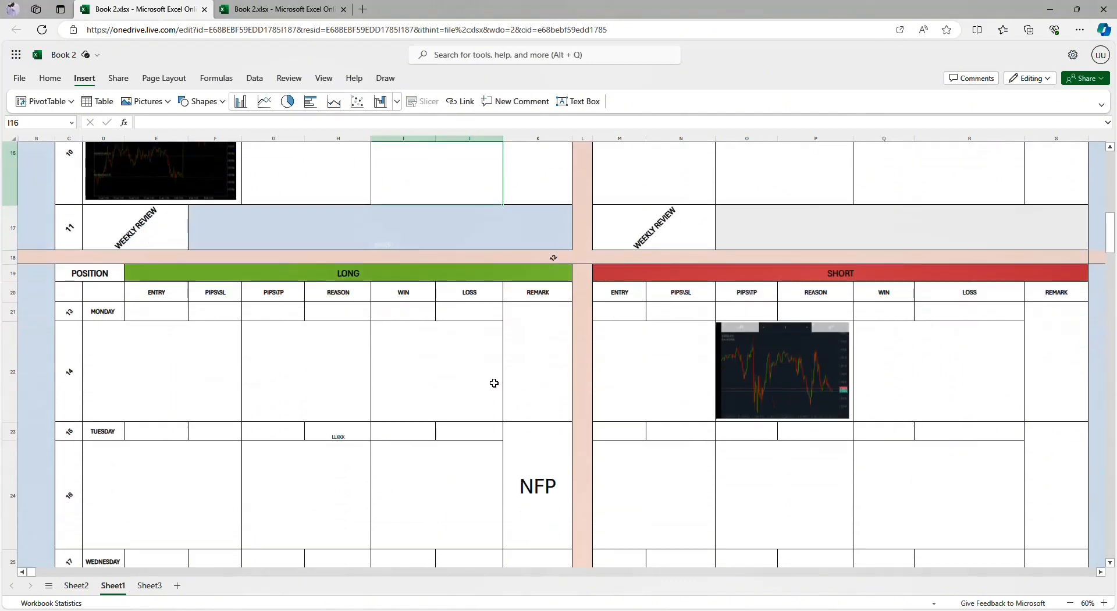
pyautogui.scroll(-2, 326, 404)
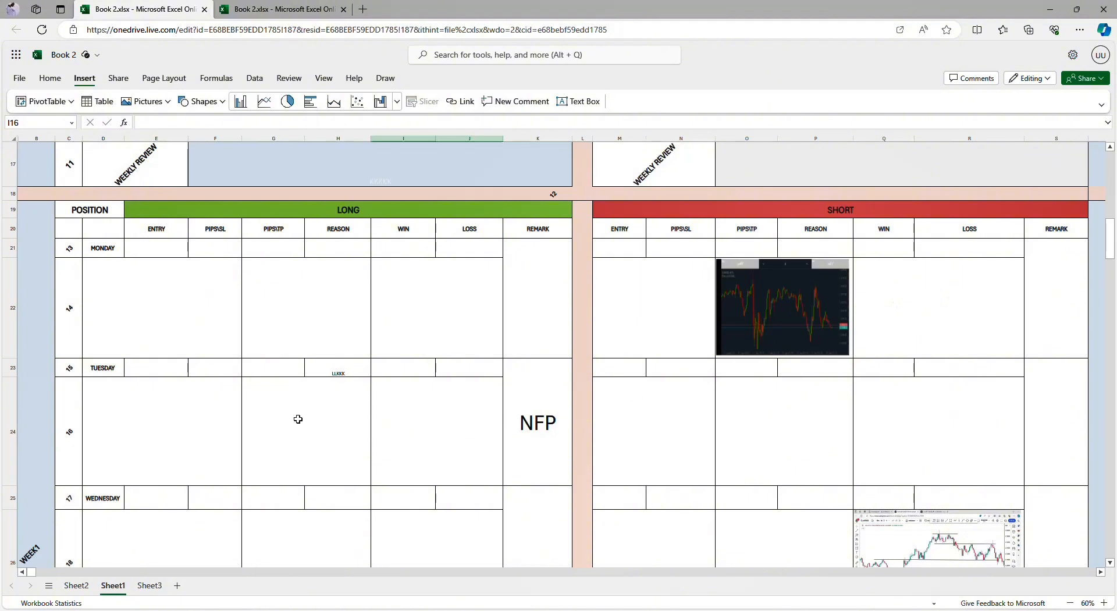
pyautogui.scroll(-1, 298, 419)
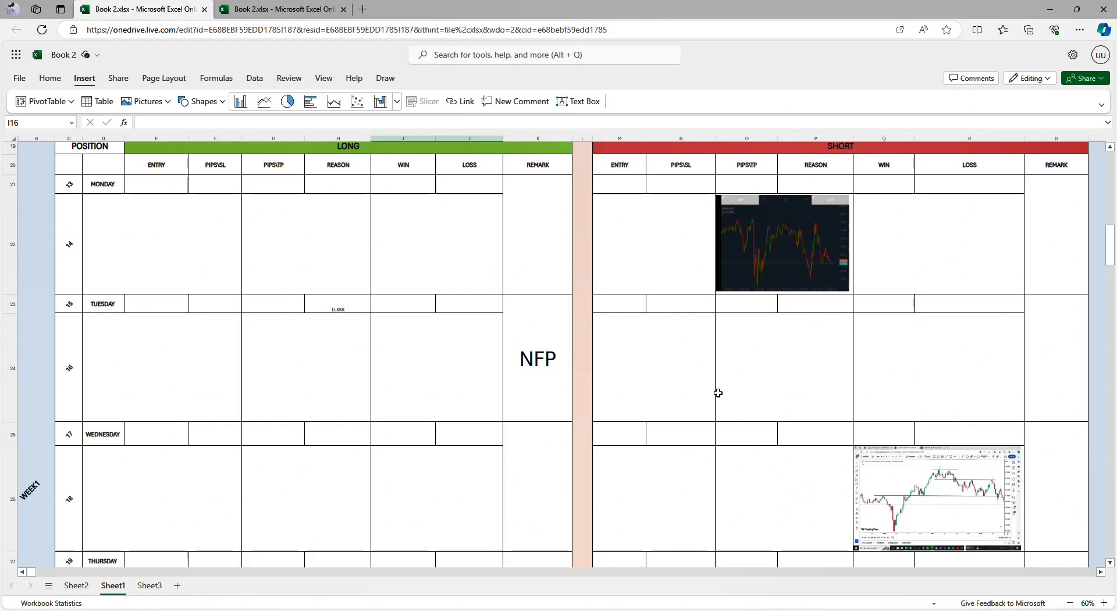
pyautogui.scroll(-3, 718, 392)
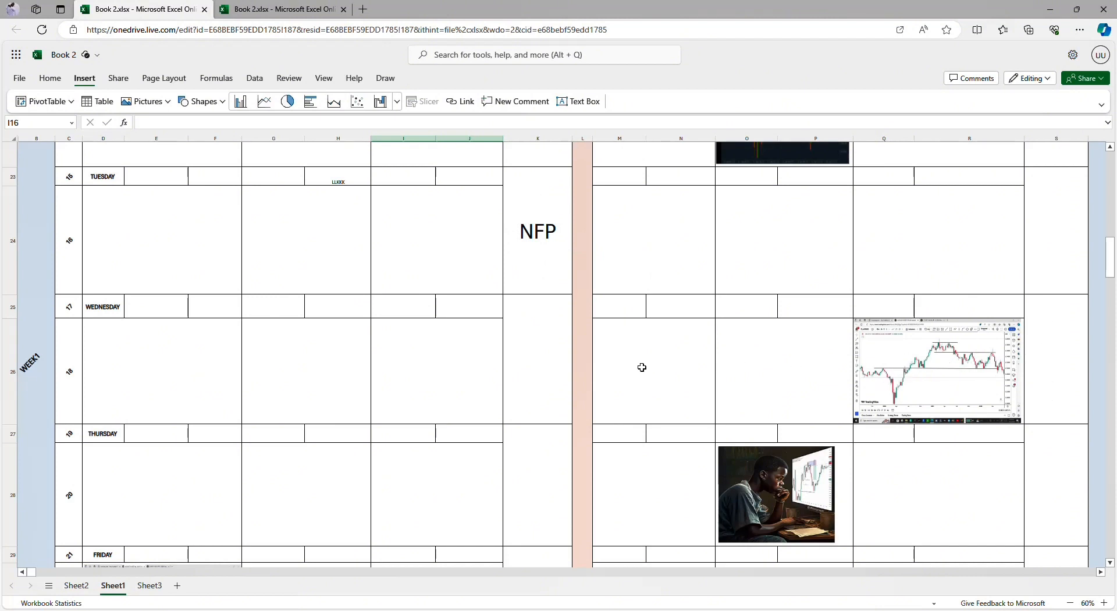
pyautogui.scroll(-2, 642, 367)
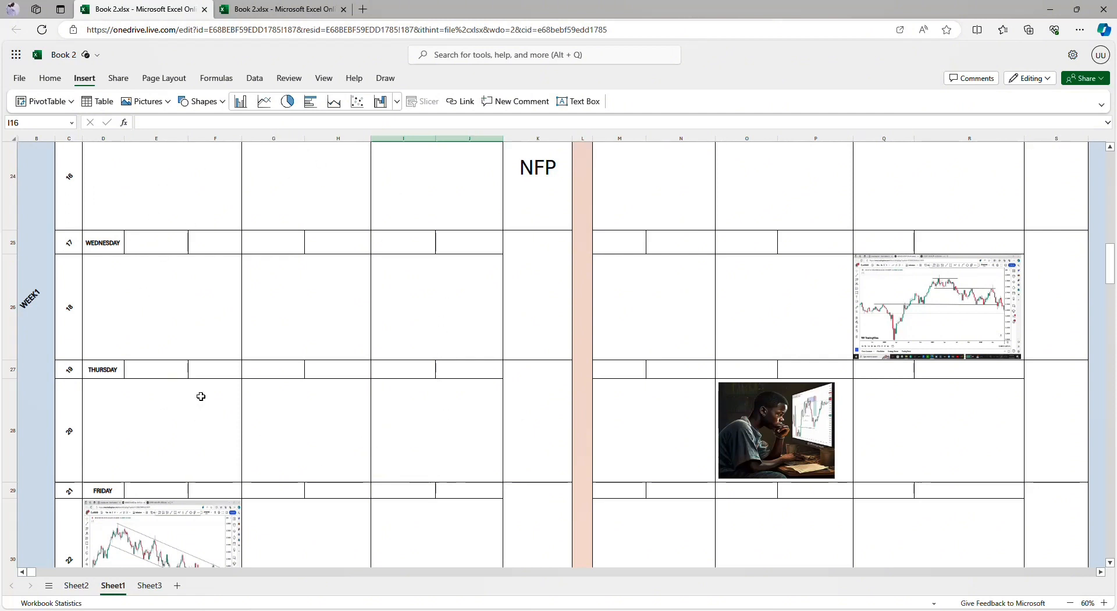
pyautogui.scroll(-3, 255, 314)
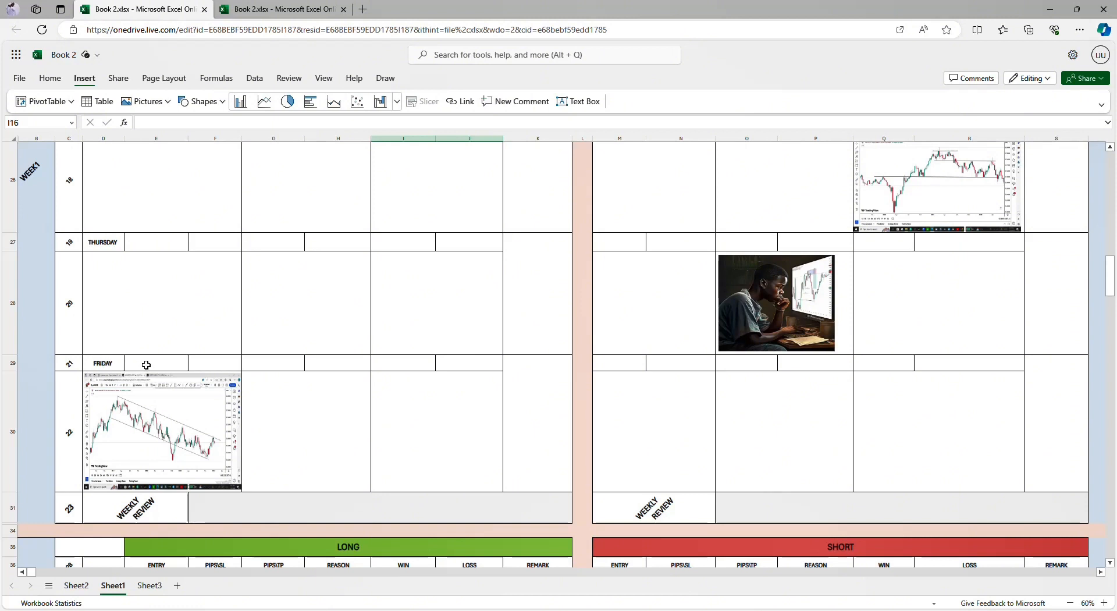
# Step: Select in turn Friday's PIPS/SL, PIPS/TP, REASON and REMARK cells on the LONG side of the second weekly block
pyautogui.click(210, 364)
pyautogui.click(255, 364)
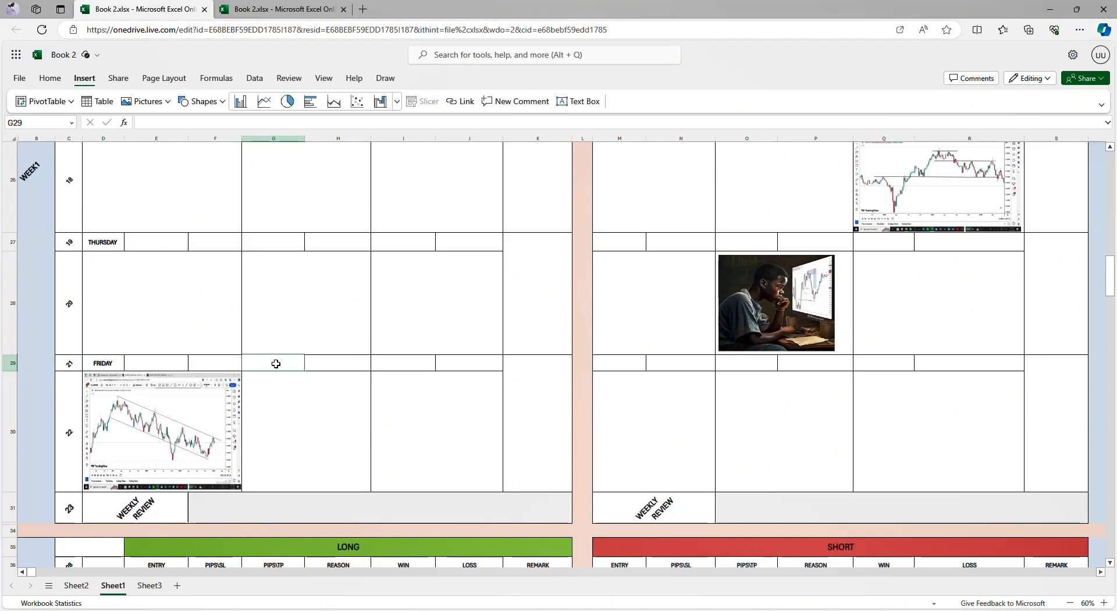
pyautogui.click(339, 366)
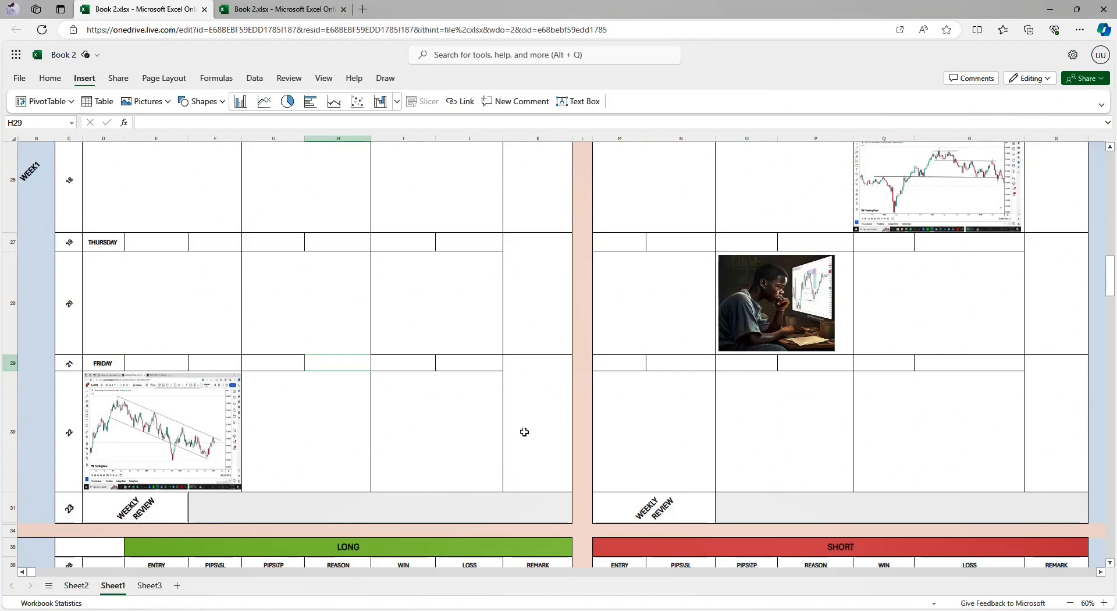
pyautogui.click(532, 395)
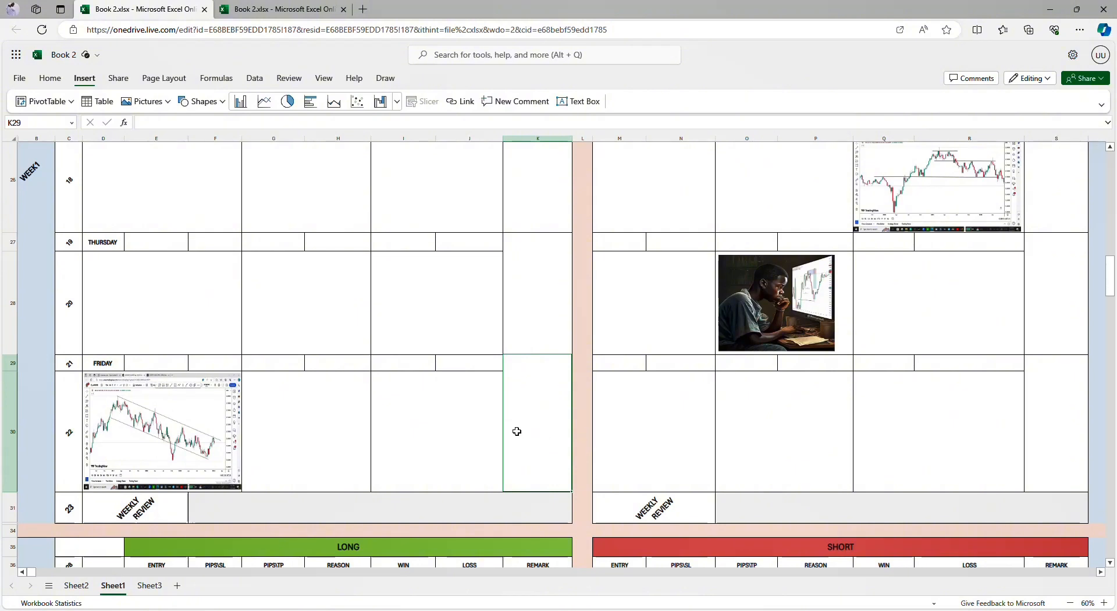
# Step: Examine the third weekly block from Monday through Friday down to its Weekly Review row on both the LONG and SHORT sides
pyautogui.scroll(-1, 481, 445)
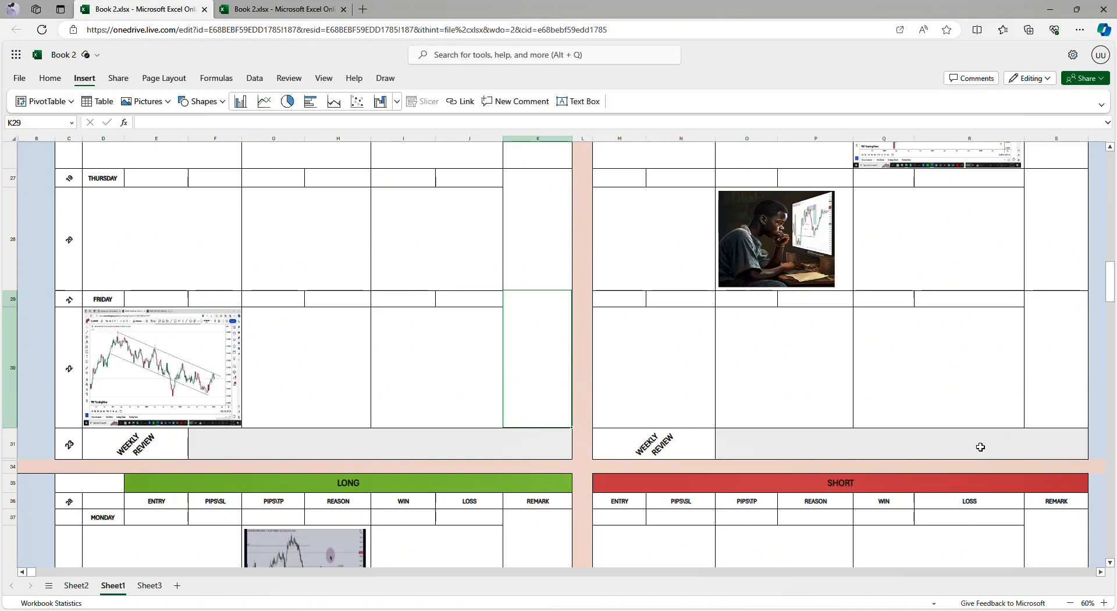
pyautogui.scroll(-5, 646, 456)
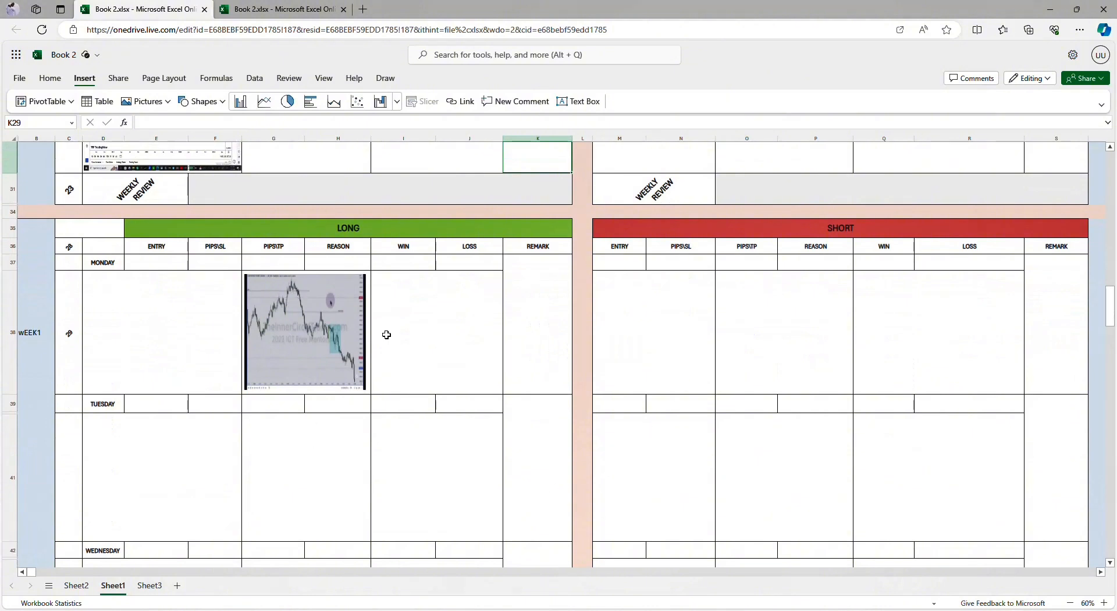
pyautogui.scroll(-1, 378, 361)
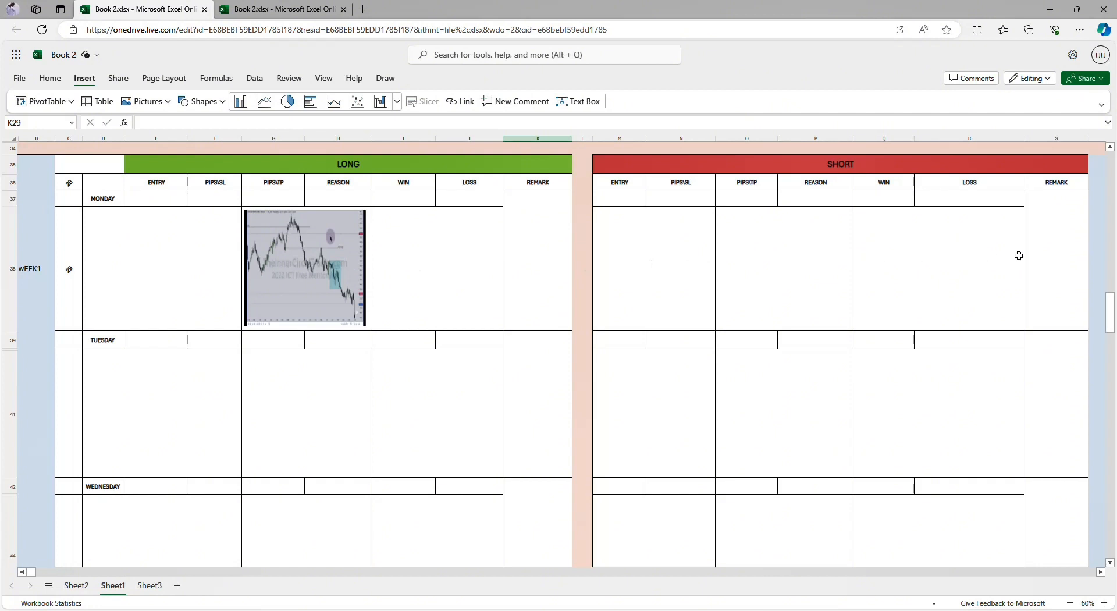
pyautogui.scroll(-3, 768, 391)
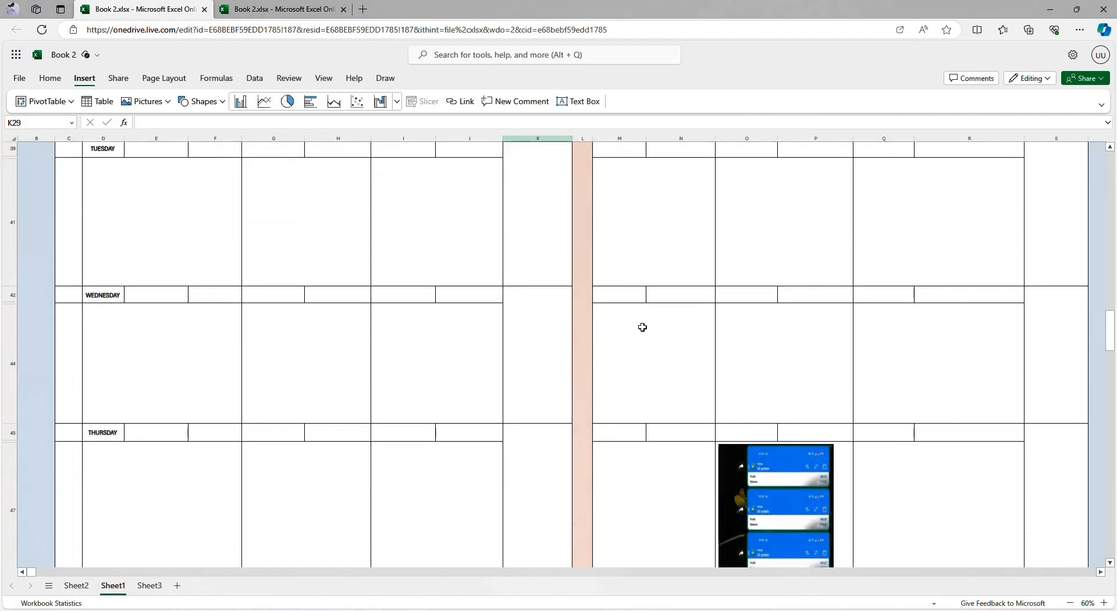
pyautogui.scroll(1, 392, 310)
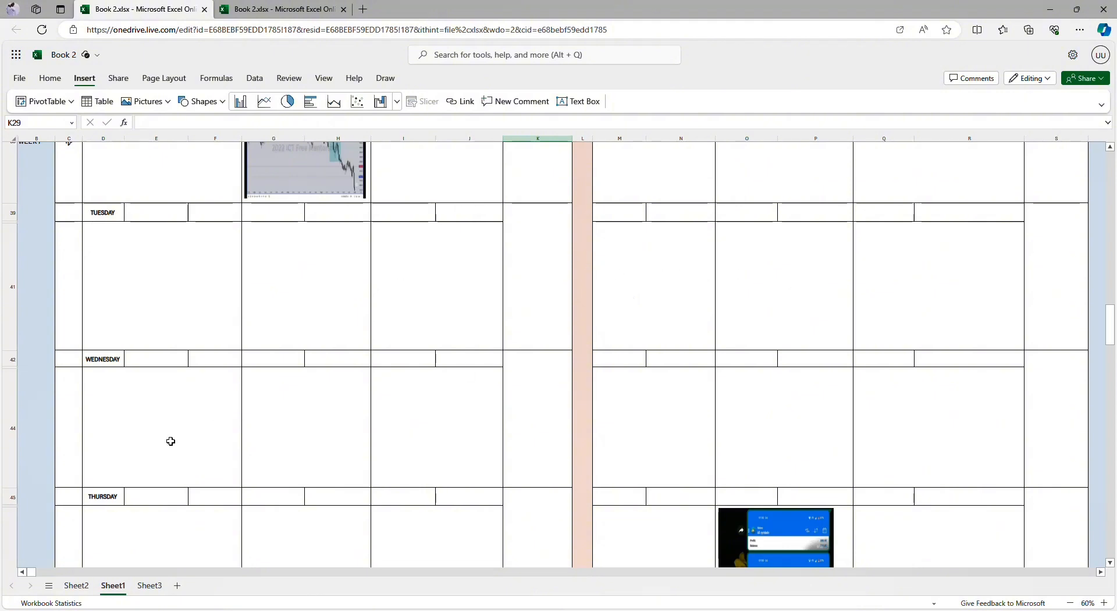
pyautogui.scroll(-3, 615, 430)
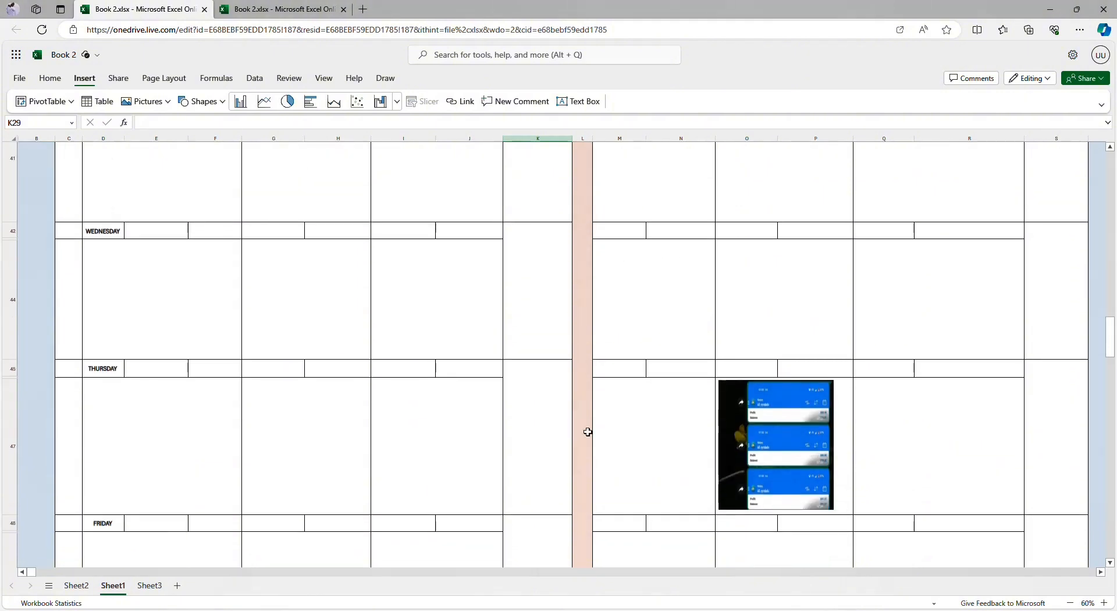
pyautogui.scroll(-1, 781, 373)
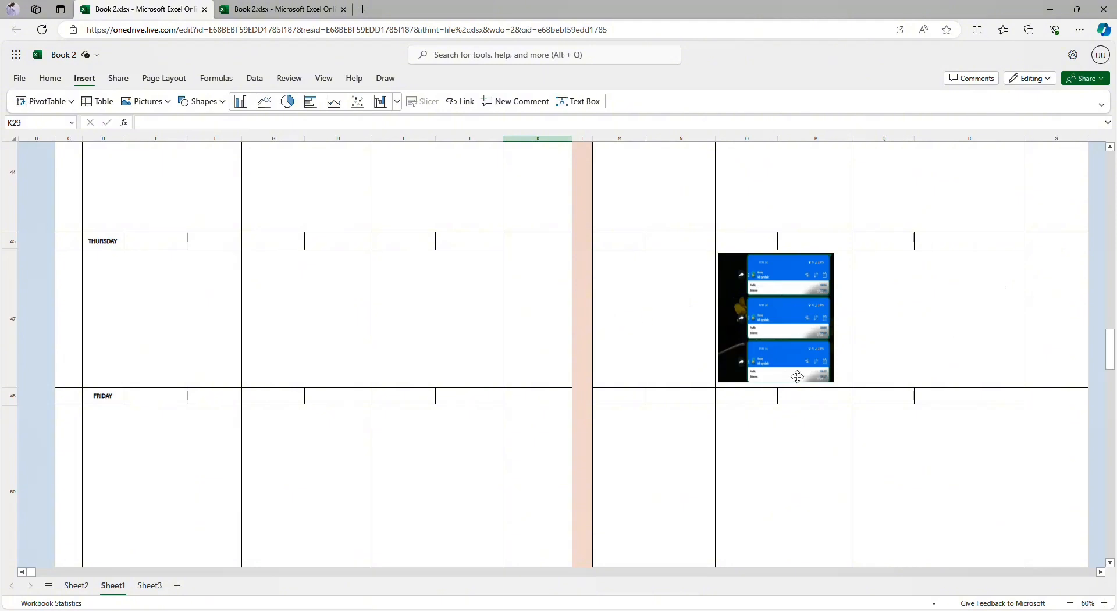
pyautogui.scroll(-3, 798, 377)
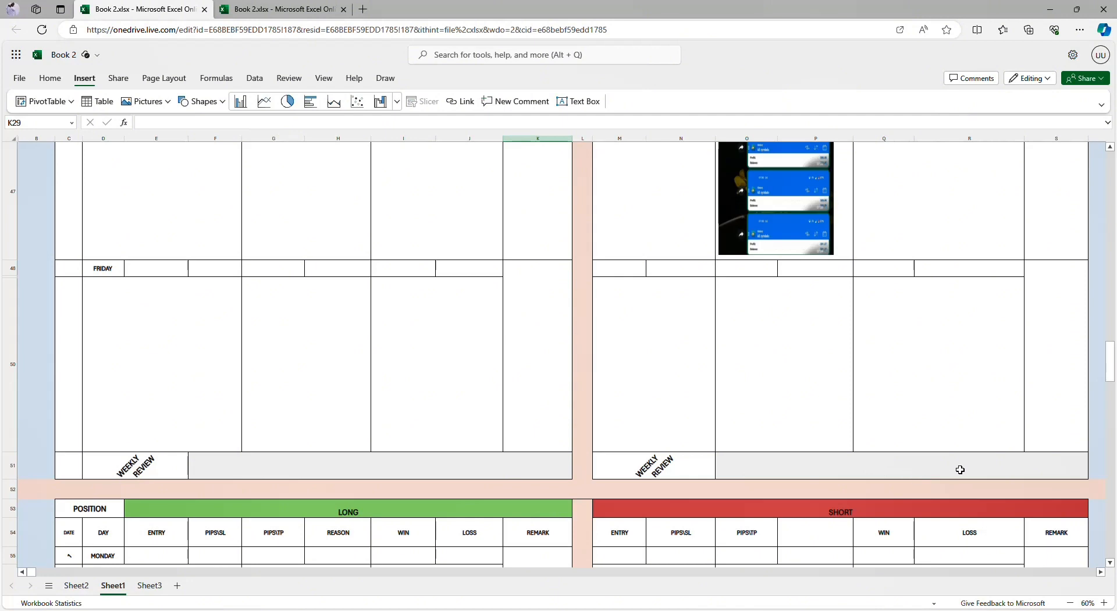
# Step: Examine the fourth weekly block down to the Monthly Review row, and look over the first and second weekly blocks again
pyautogui.scroll(-7, 843, 451)
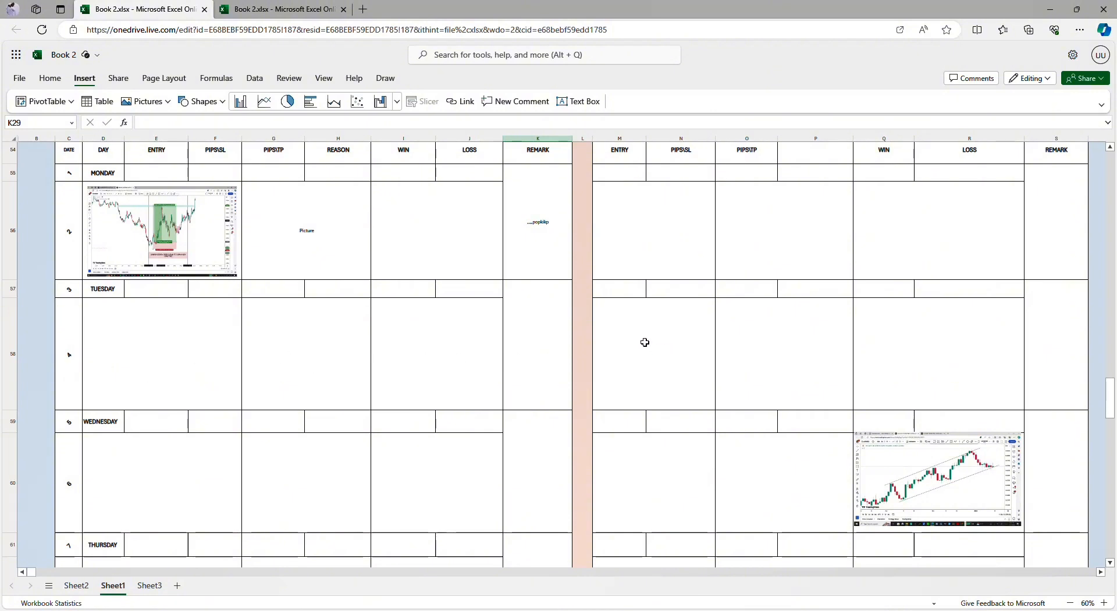
pyautogui.scroll(-2, 933, 343)
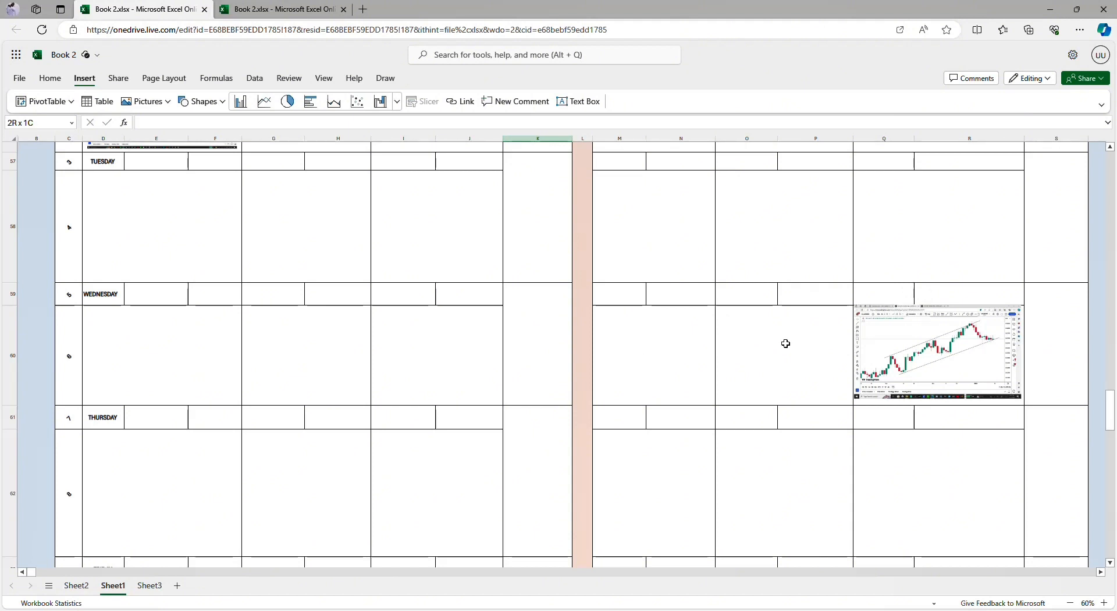
pyautogui.scroll(-1, 574, 371)
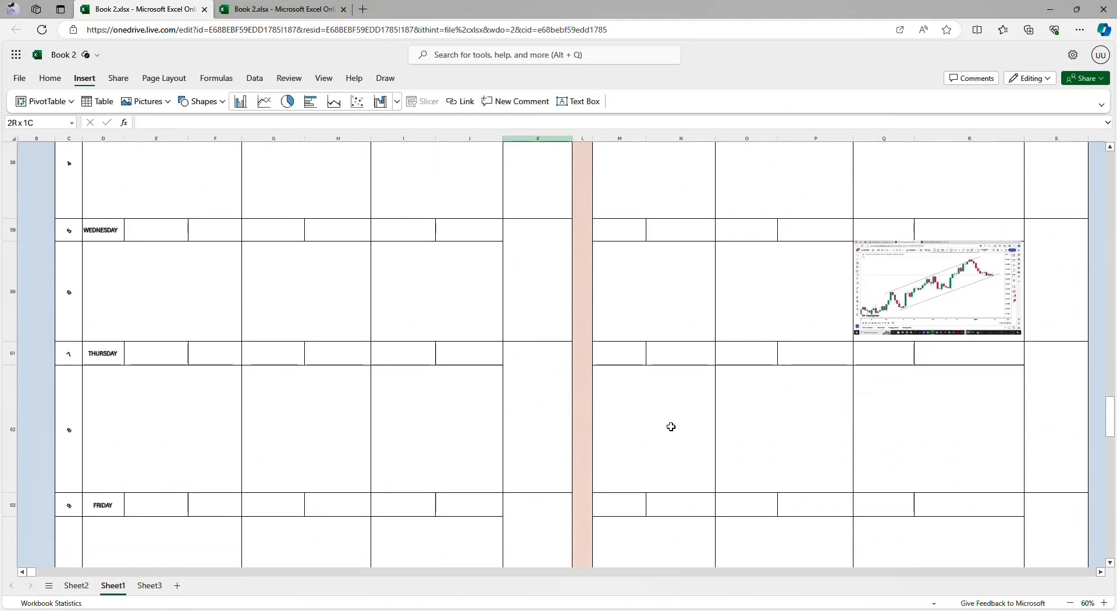
pyautogui.scroll(-3, 975, 425)
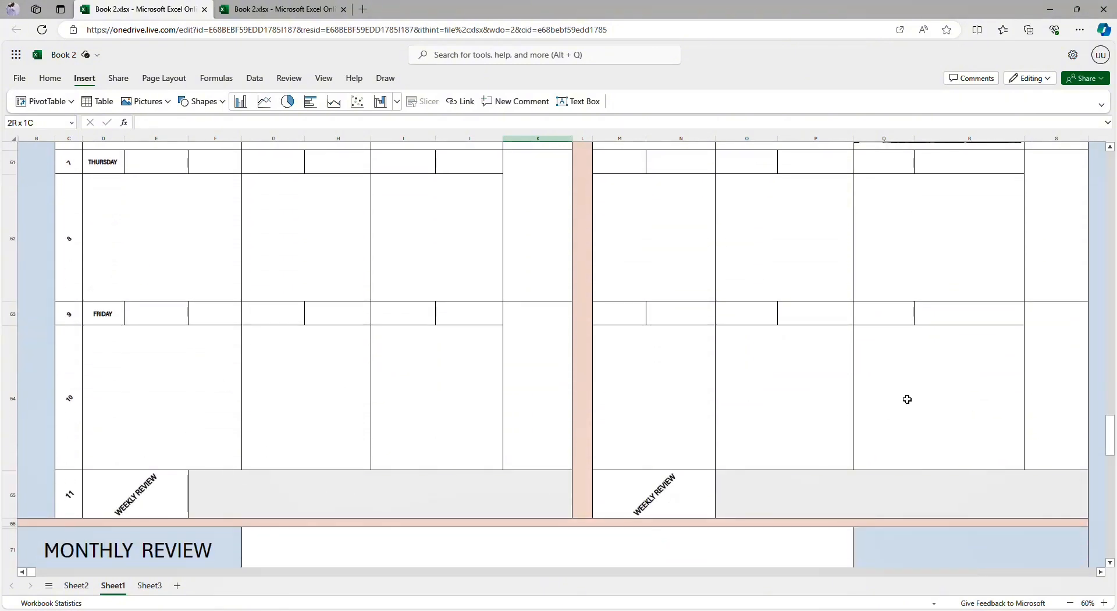
pyautogui.scroll(-2, 907, 399)
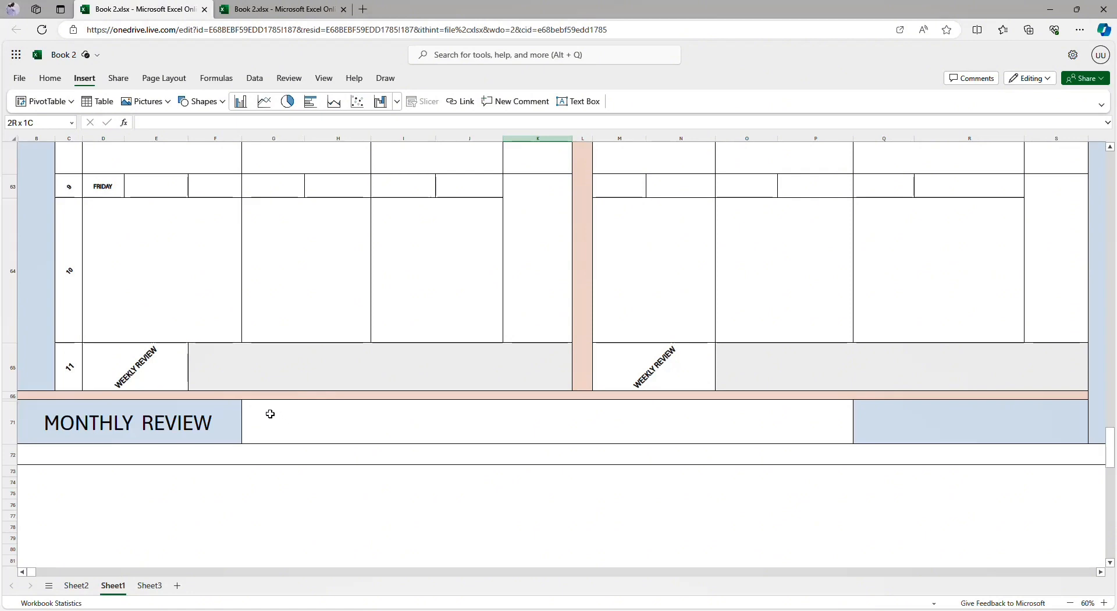
pyautogui.scroll(20, 270, 414)
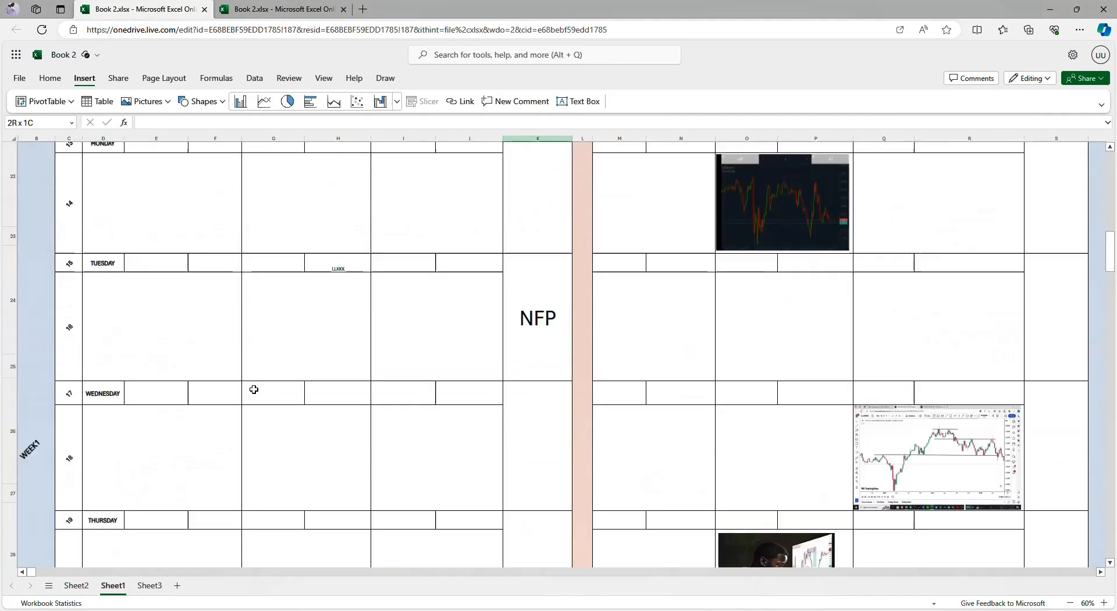
pyautogui.scroll(10, 253, 389)
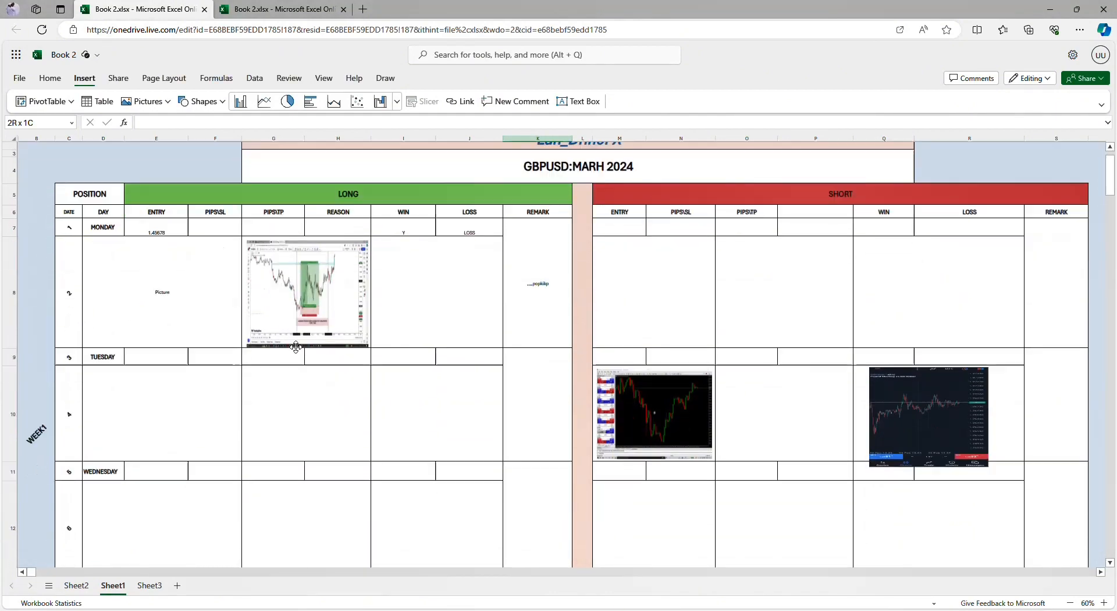
pyautogui.scroll(-8, 296, 347)
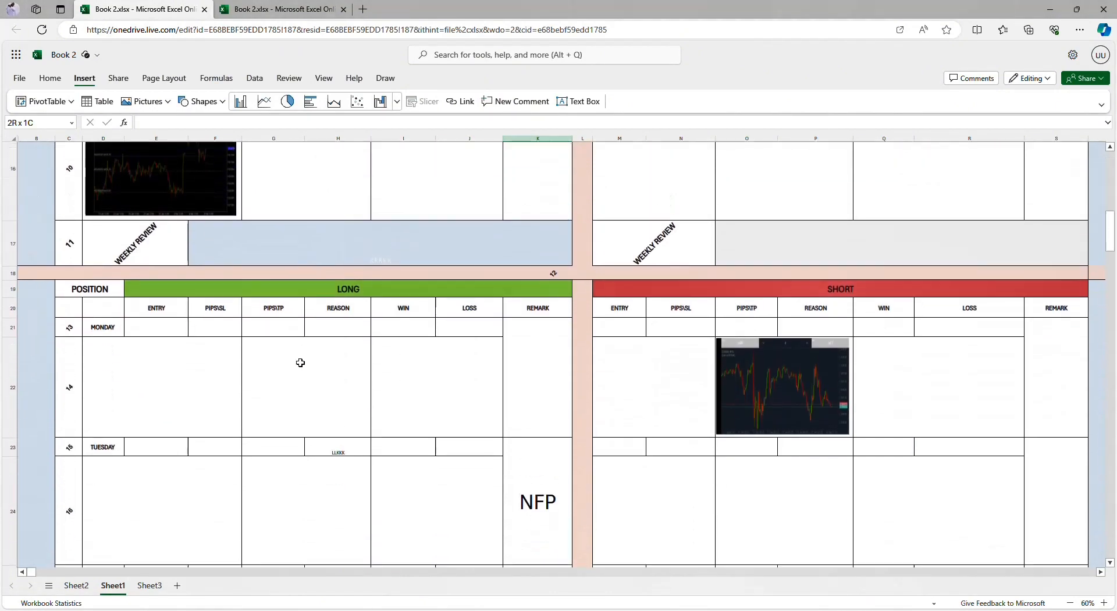
# Step: Examine all four weekly blocks down to the Monthly Review row, comparing the chart pictures on the LONG and SHORT sides
pyautogui.scroll(-9, 300, 363)
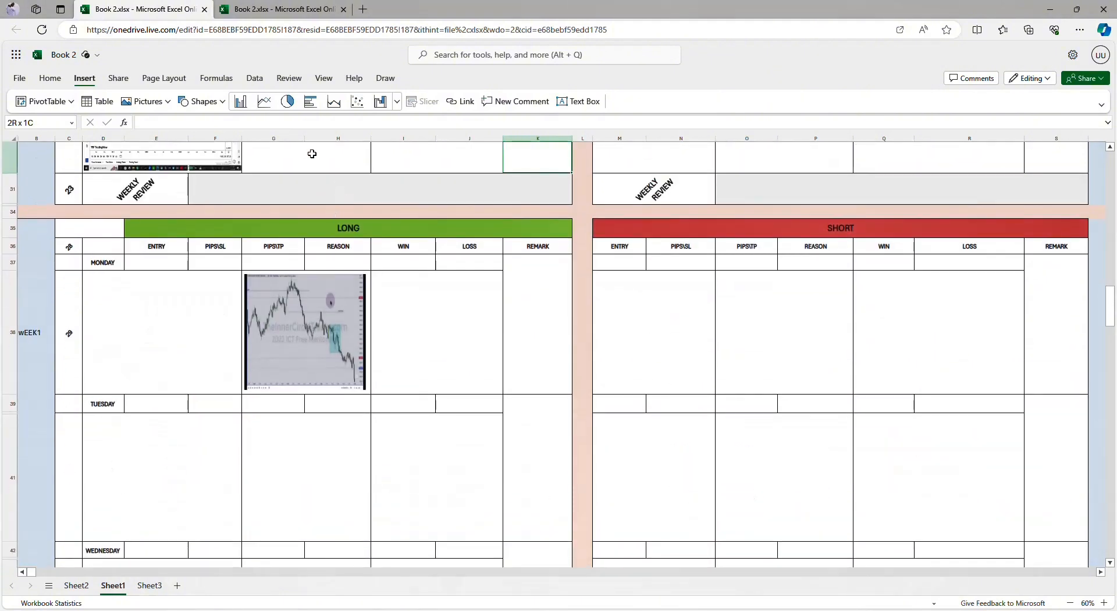
pyautogui.scroll(-10, 338, 314)
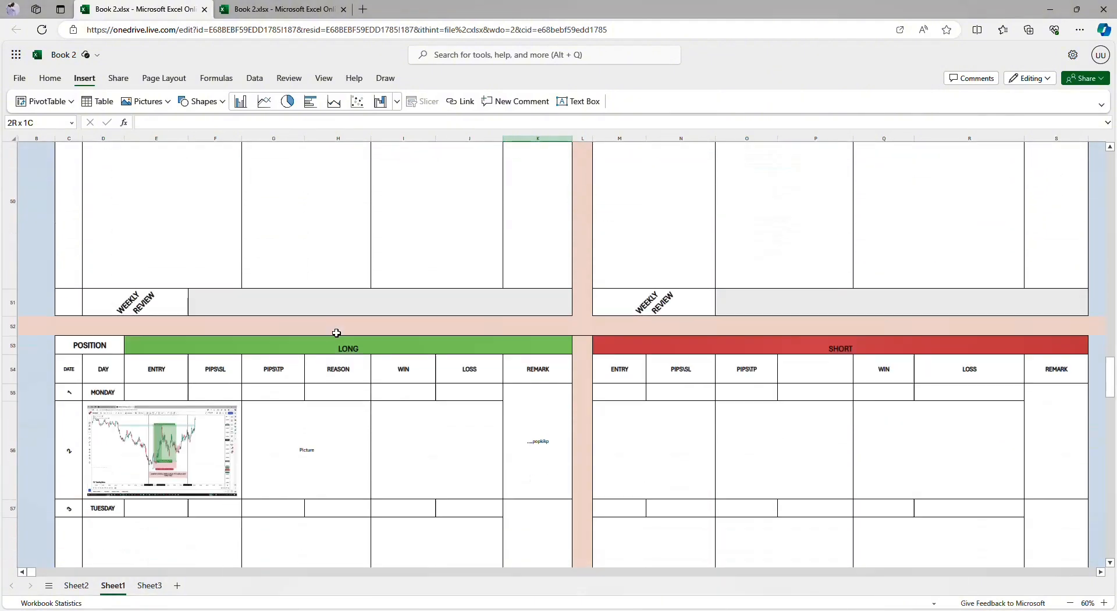
pyautogui.scroll(-10, 336, 333)
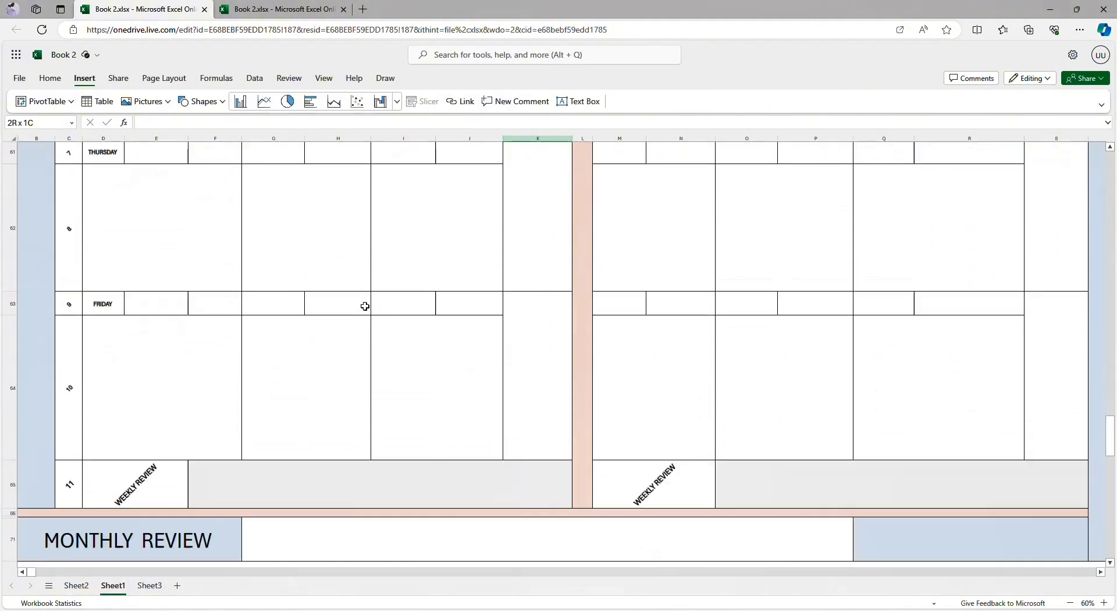
pyautogui.scroll(-3, 365, 306)
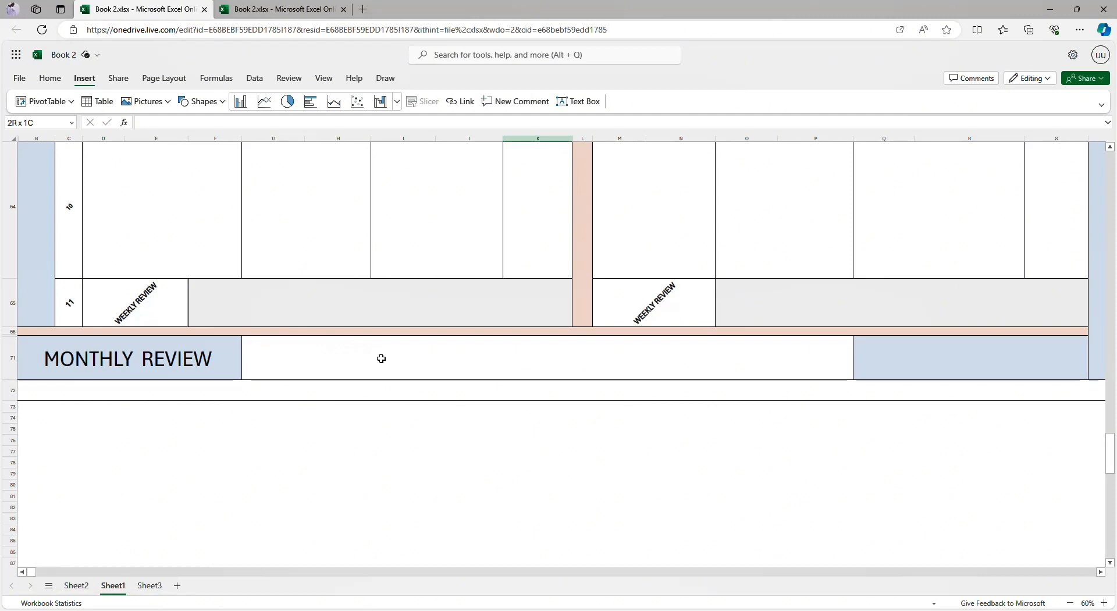
pyautogui.scroll(20, 497, 380)
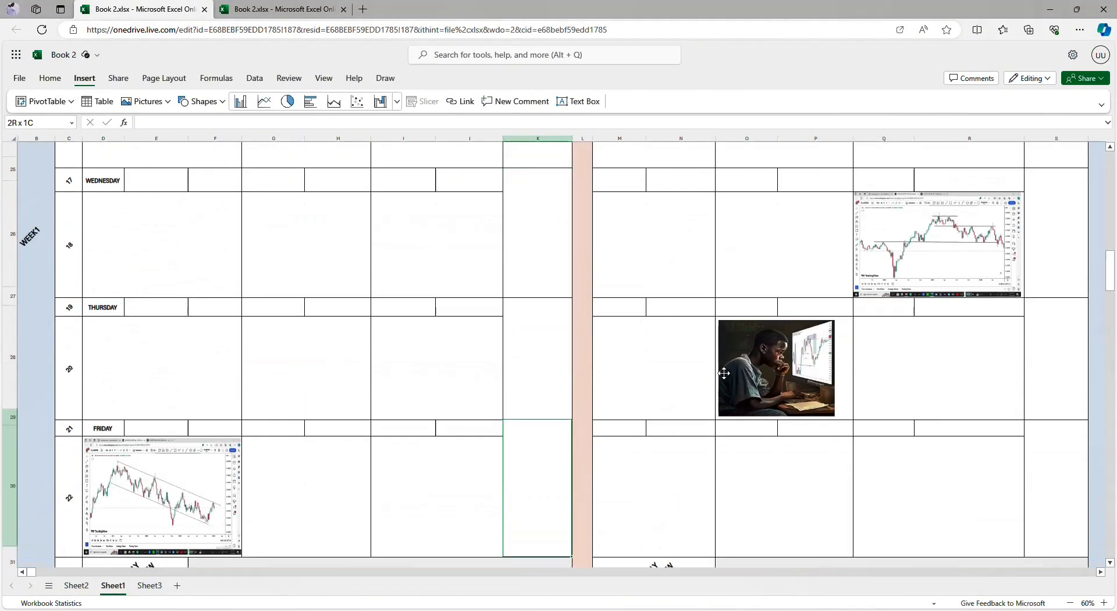
pyautogui.scroll(6, 768, 307)
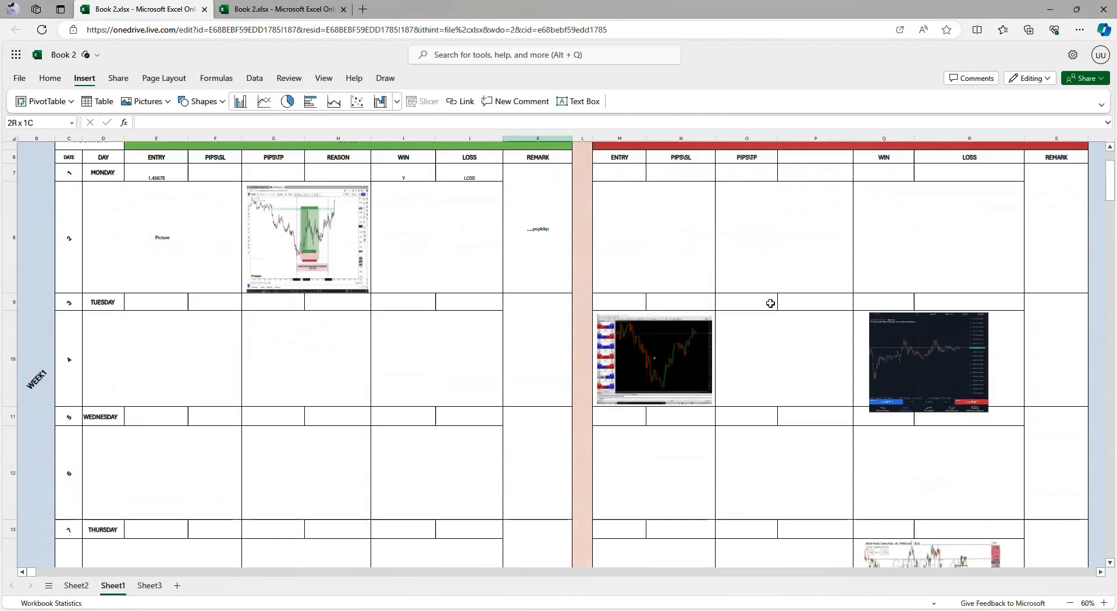
pyautogui.scroll(4, 767, 279)
pyautogui.scroll(-7, 777, 366)
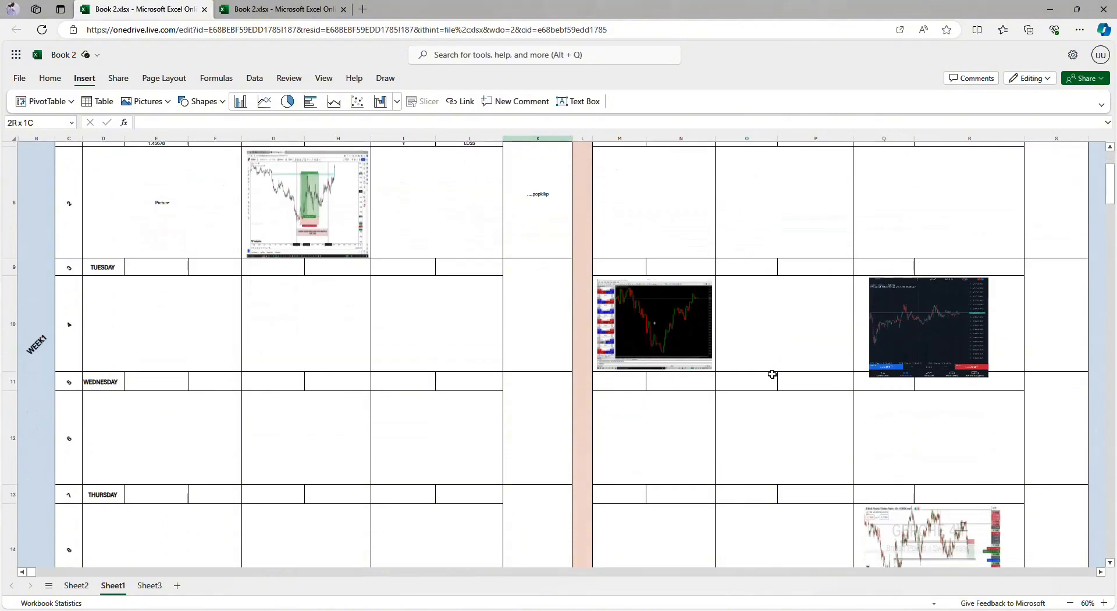
pyautogui.scroll(-6, 772, 373)
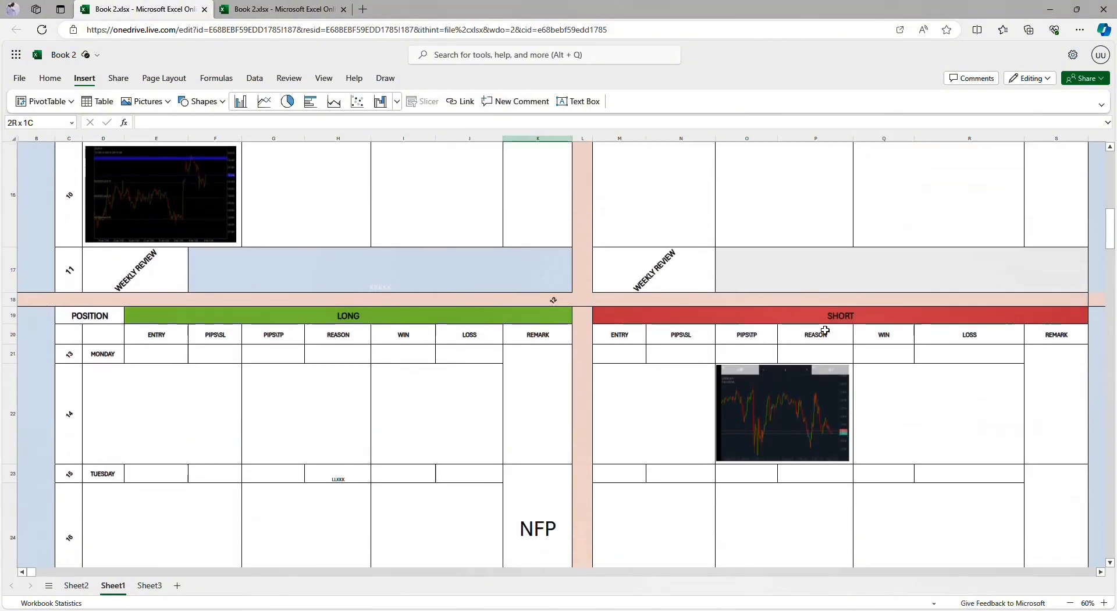
pyautogui.scroll(-5, 851, 418)
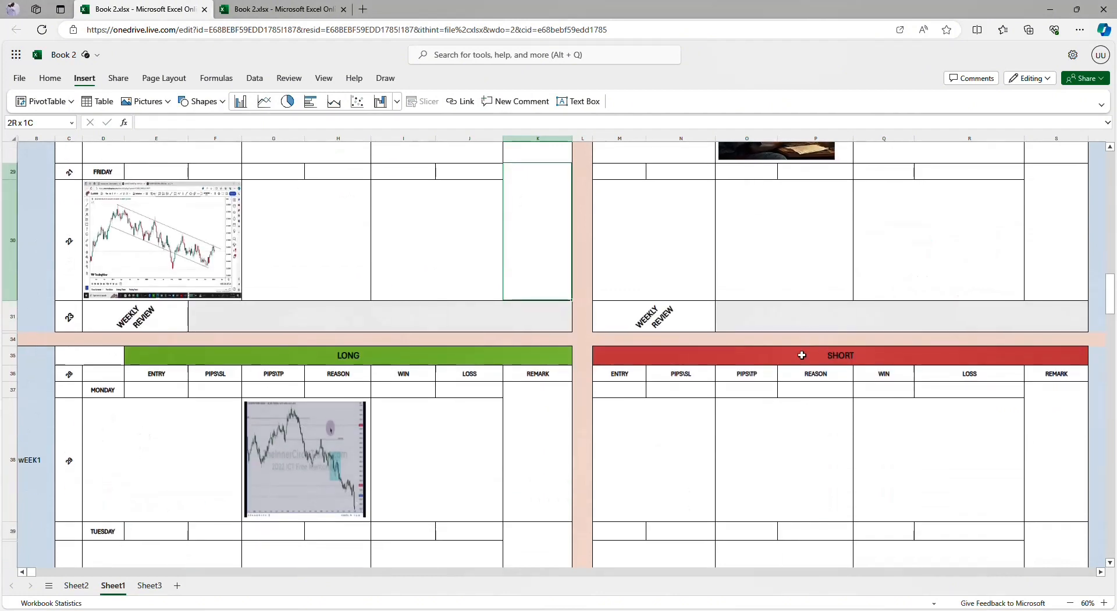
pyautogui.scroll(-3, 833, 246)
pyautogui.scroll(-5, 732, 434)
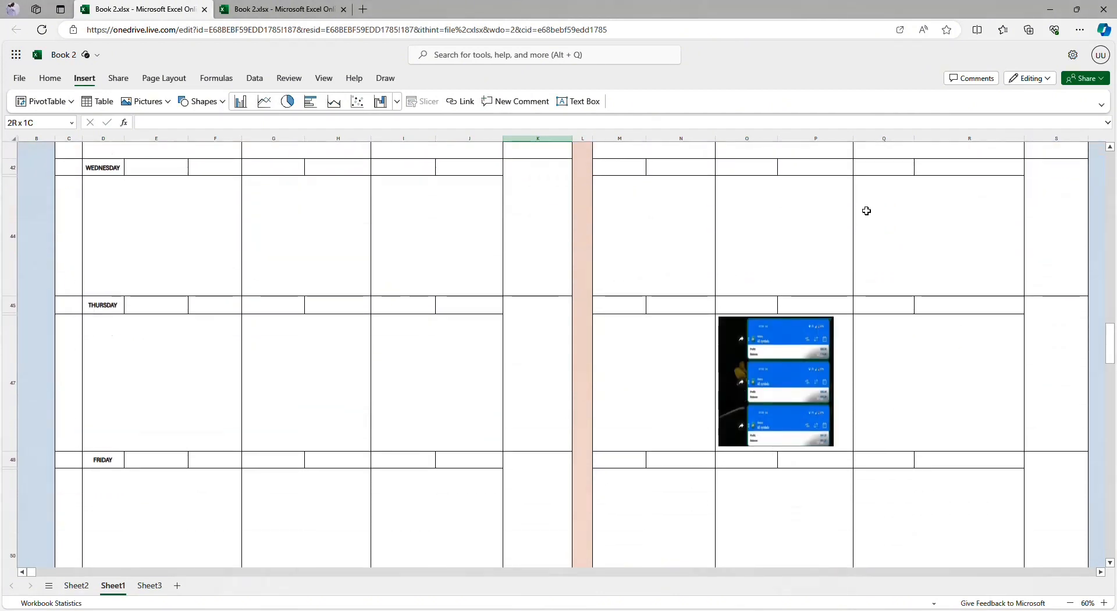
pyautogui.scroll(-7, 672, 378)
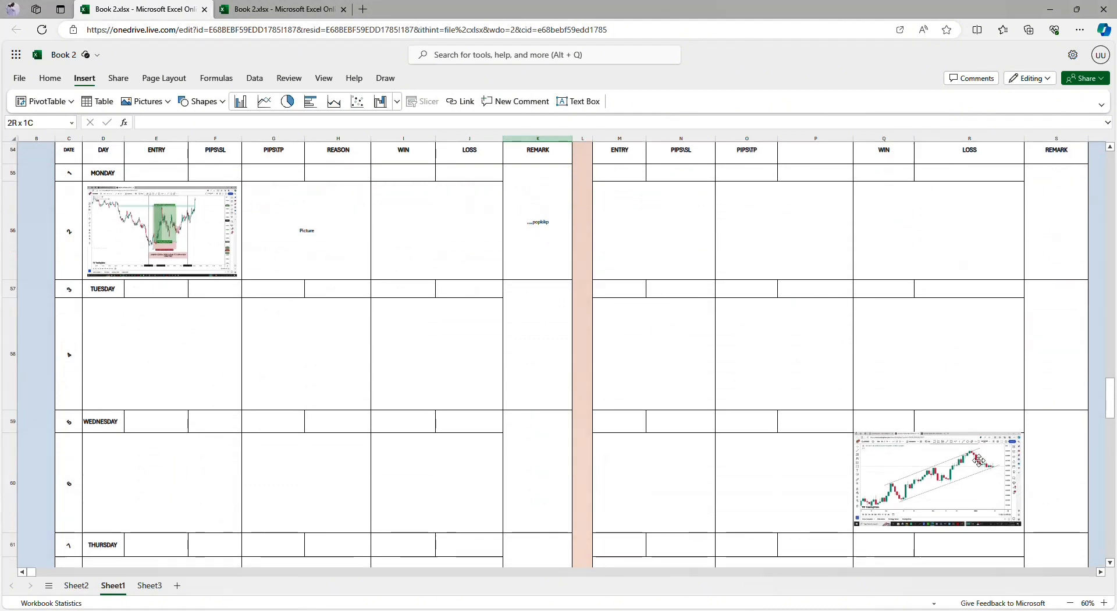
# Step: Increase the height of the MONTHLY REVIEW row, row 71, to about 1.75 times its size
pyautogui.scroll(-6, 985, 355)
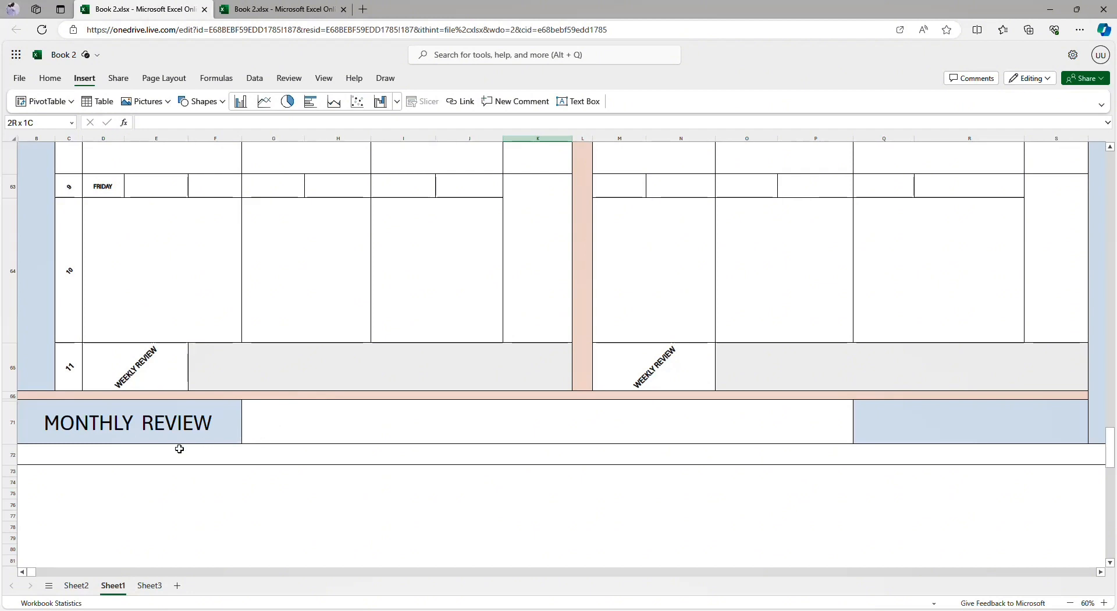
pyautogui.moveTo(13, 445); pyautogui.dragTo(14, 478)
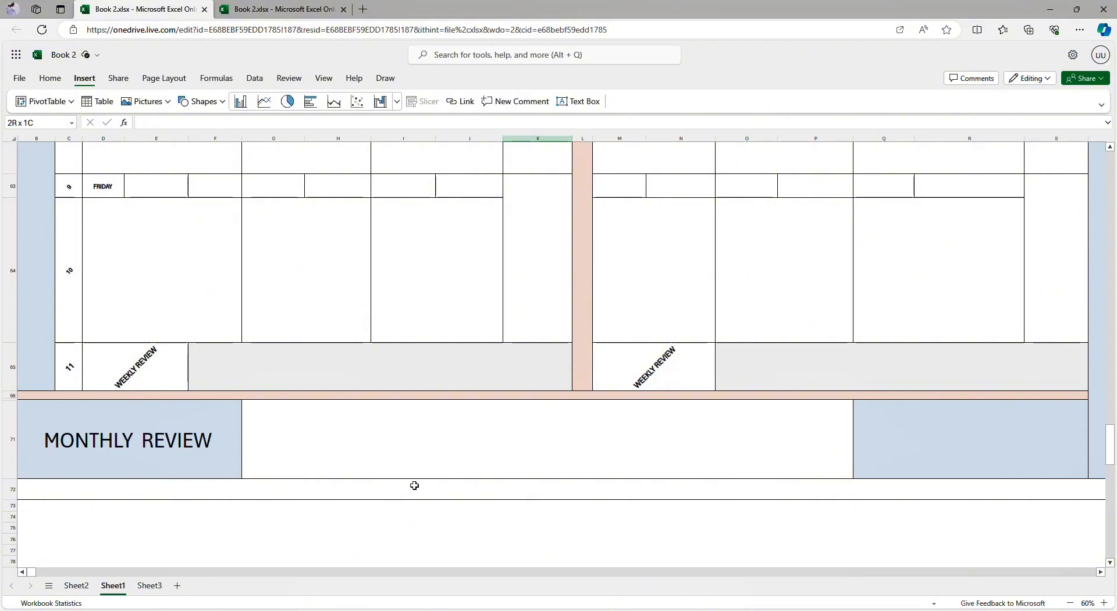
# Step: Add a new blank worksheet to the workbook and return to Sheet1
pyautogui.scroll(10, 341, 482)
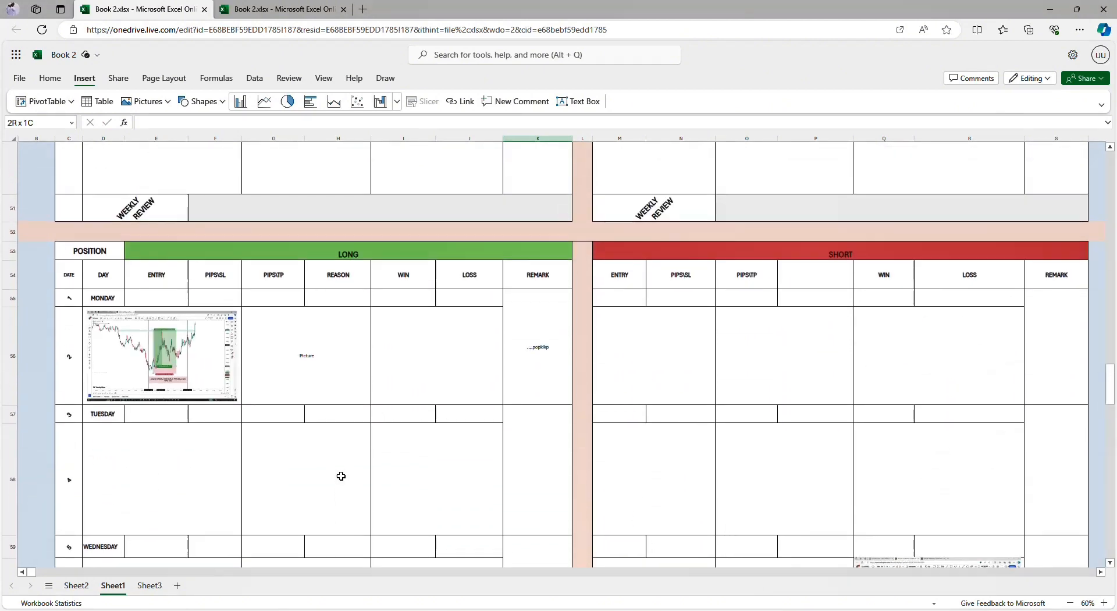
pyautogui.scroll(20, 341, 475)
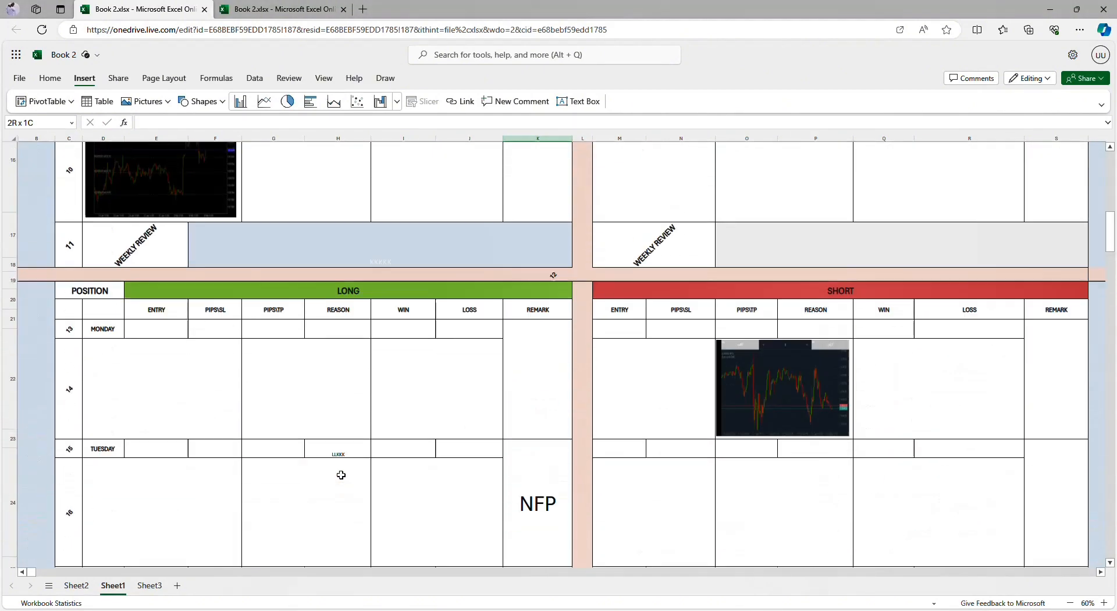
pyautogui.scroll(15, 341, 475)
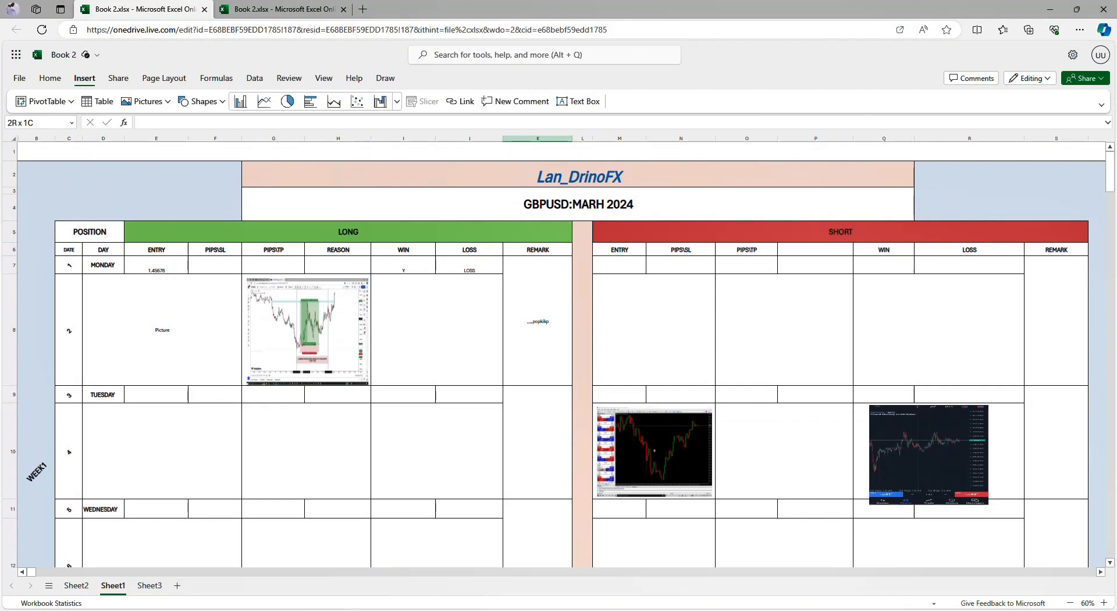
pyautogui.scroll(-20, 398, 319)
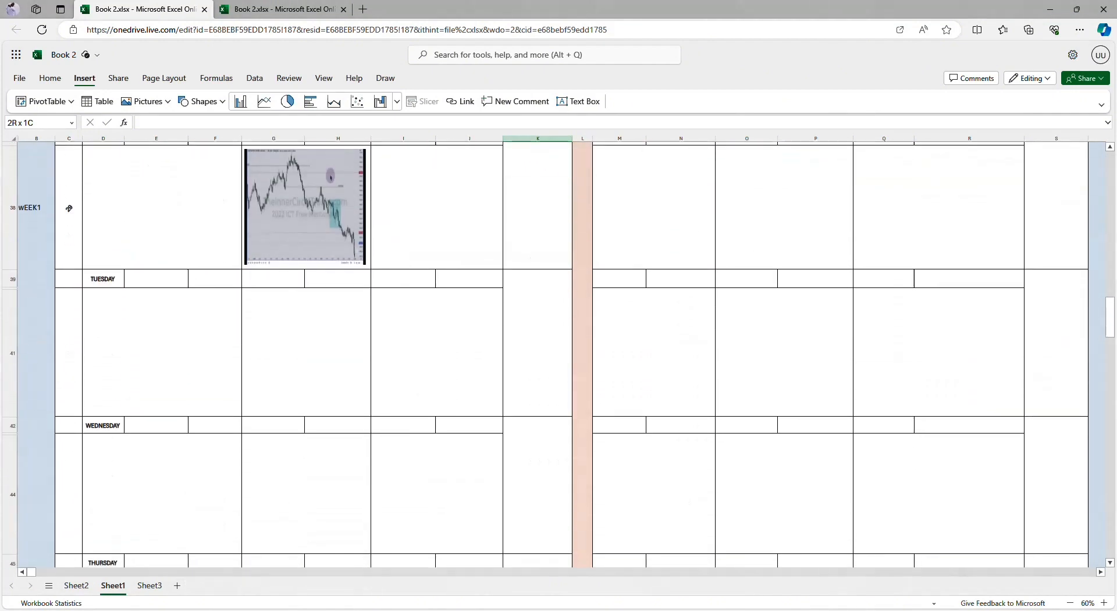
pyautogui.click(178, 588)
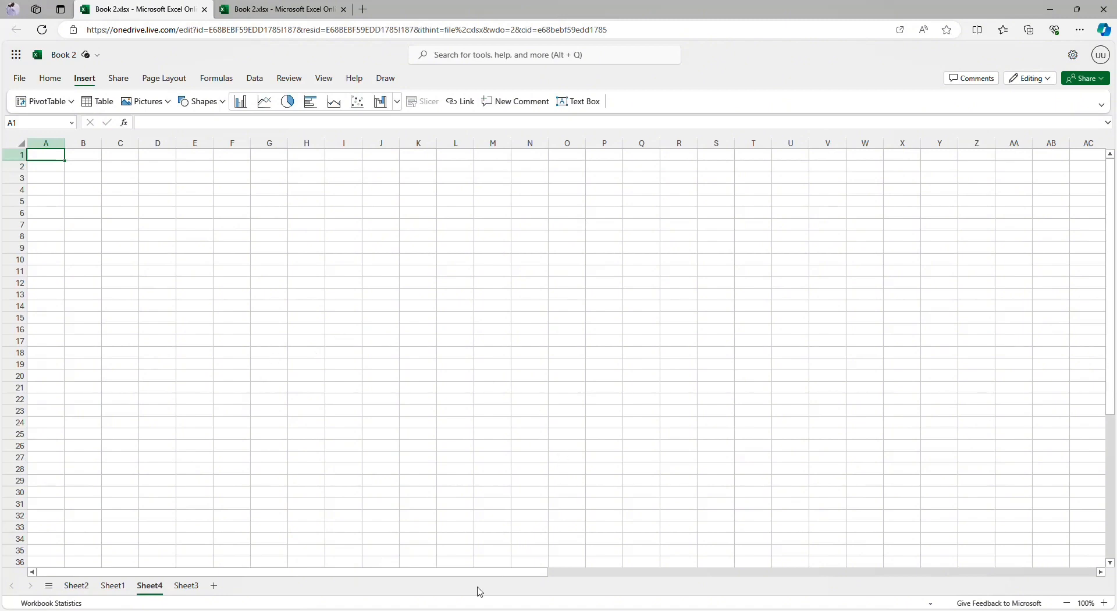
pyautogui.click(113, 585)
# Step: Examine the journal on Sheet1 from the GBPUSD title through the weekly blocks to the Monthly Review row and back
pyautogui.scroll(-5, 474, 329)
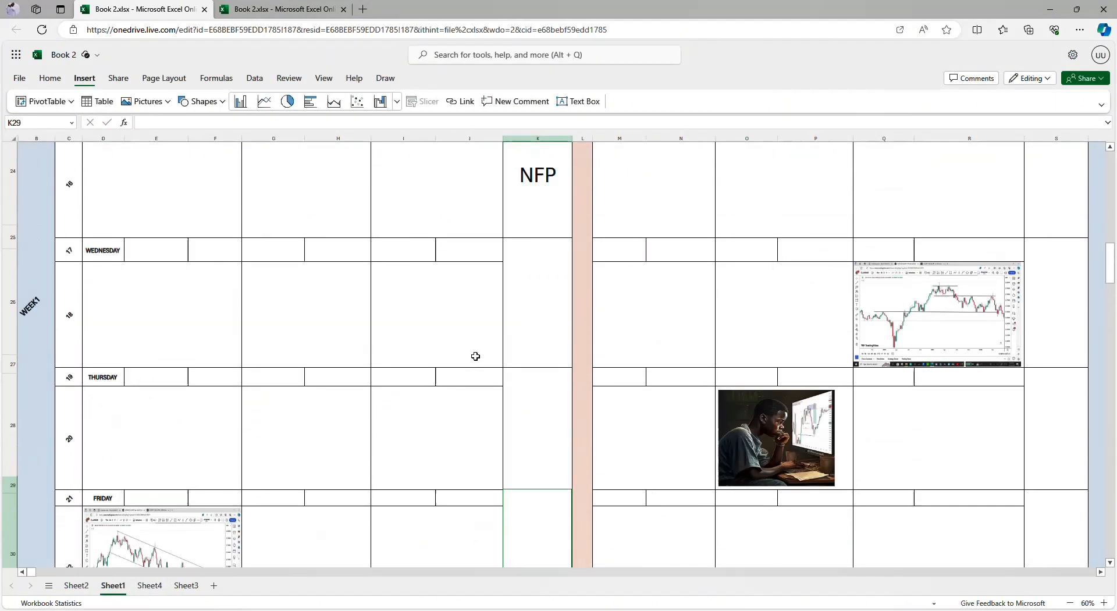
pyautogui.scroll(10, 475, 356)
pyautogui.scroll(-1, 474, 356)
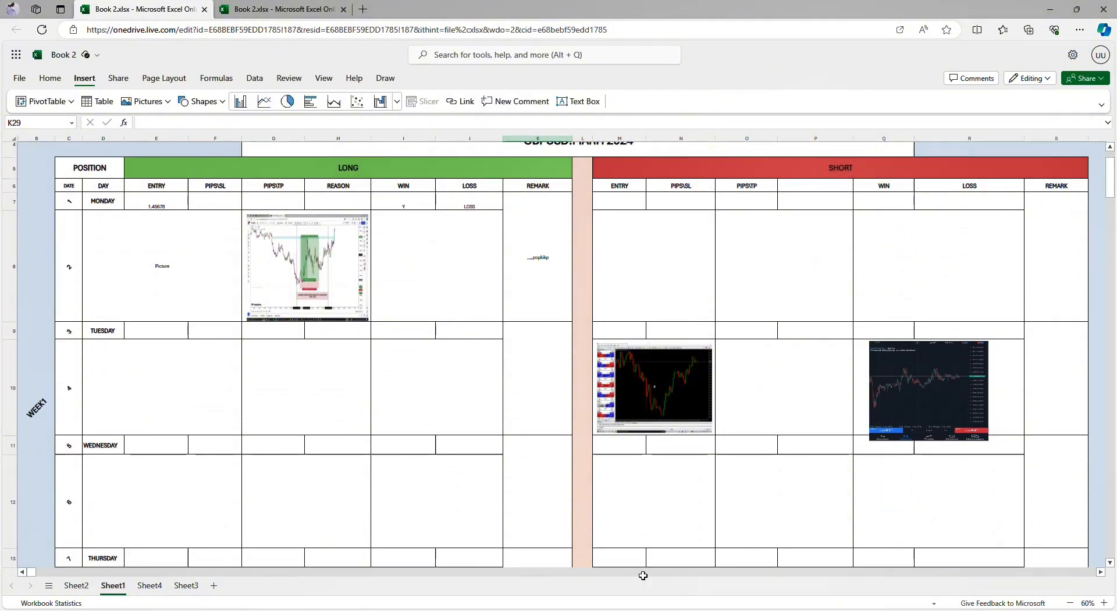
pyautogui.scroll(2, 643, 277)
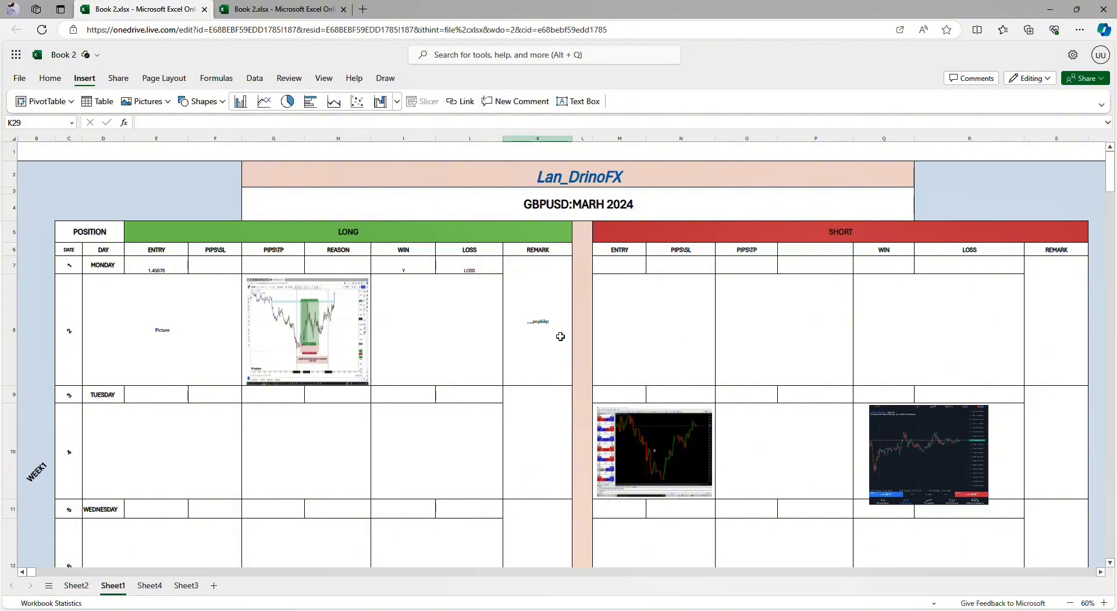
pyautogui.scroll(-8, 531, 317)
pyautogui.scroll(-10, 531, 324)
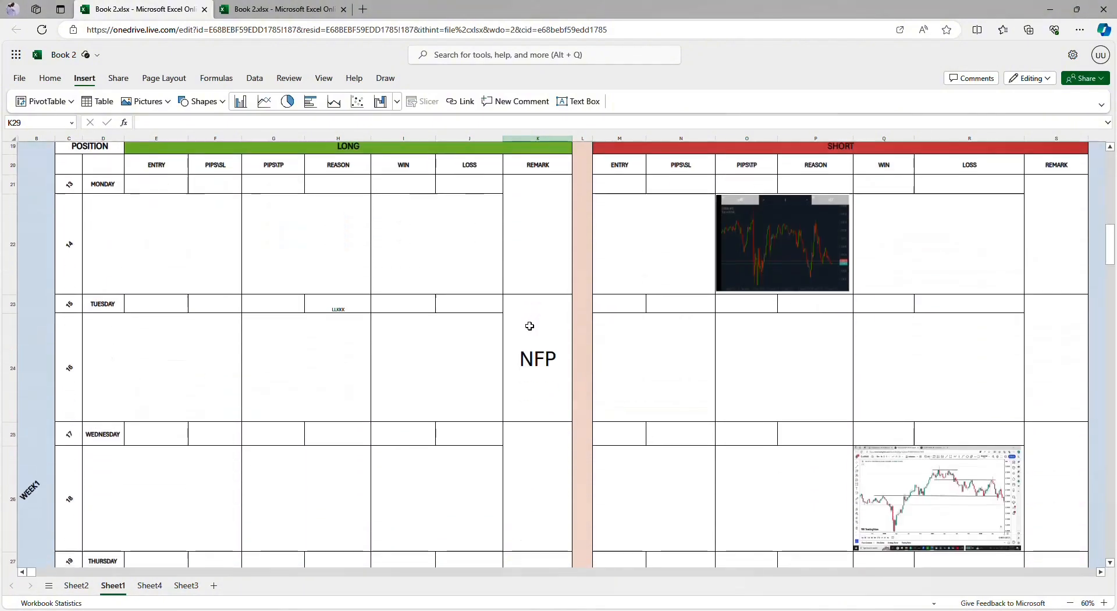
pyautogui.scroll(-12, 529, 327)
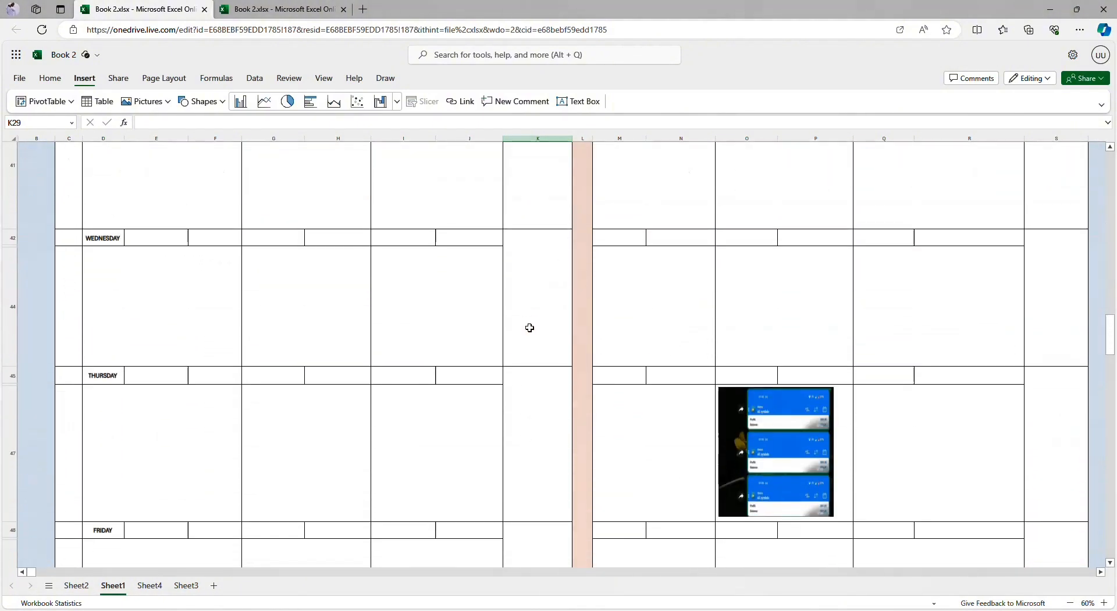
pyautogui.scroll(-12, 530, 328)
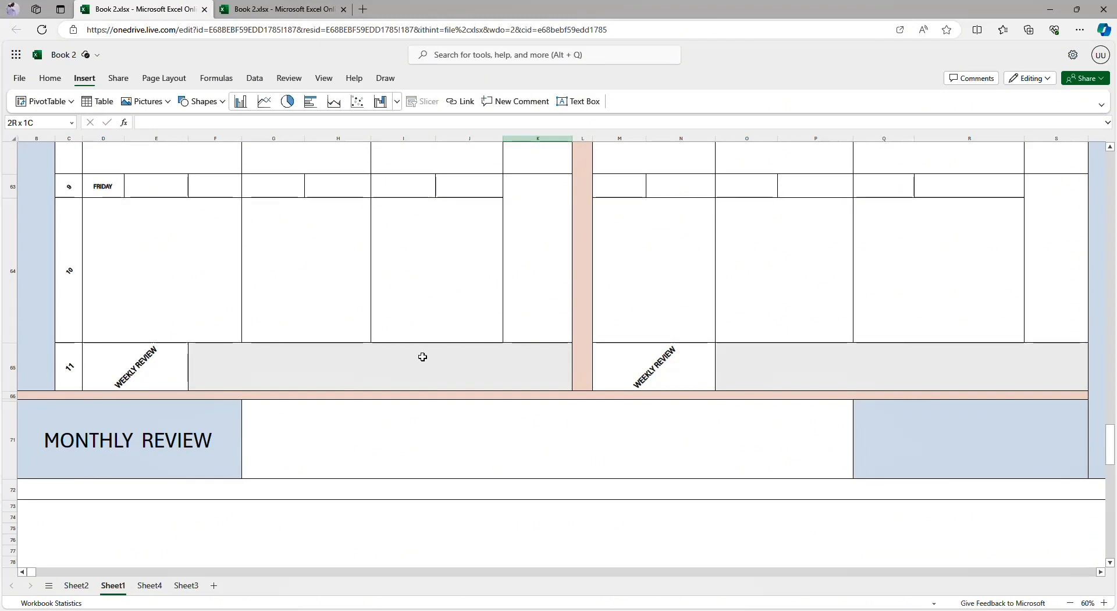
pyautogui.scroll(10, 422, 356)
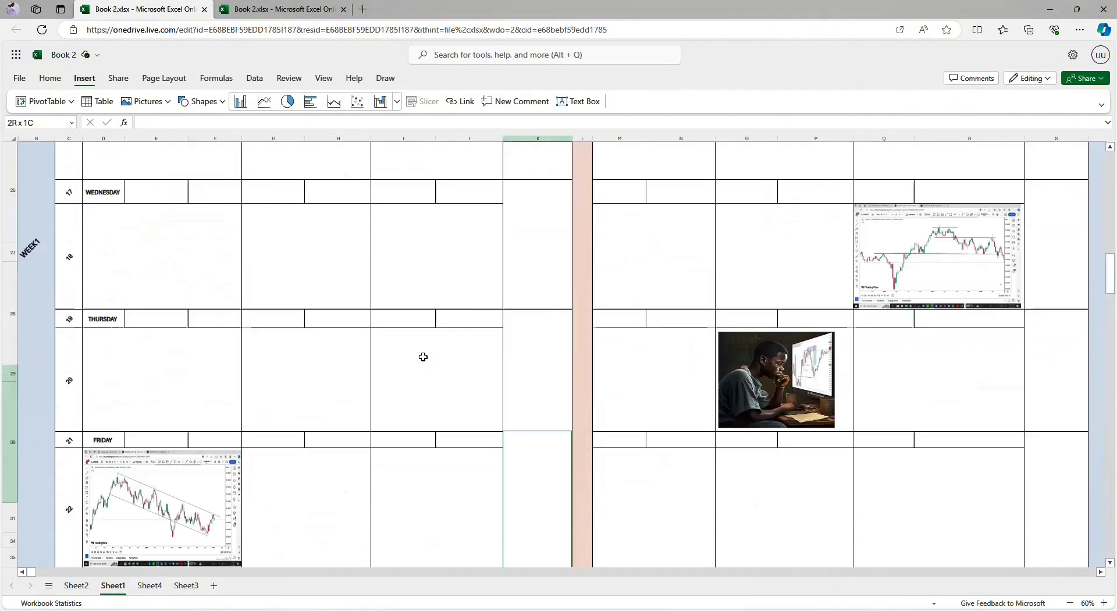
pyautogui.scroll(8, 423, 357)
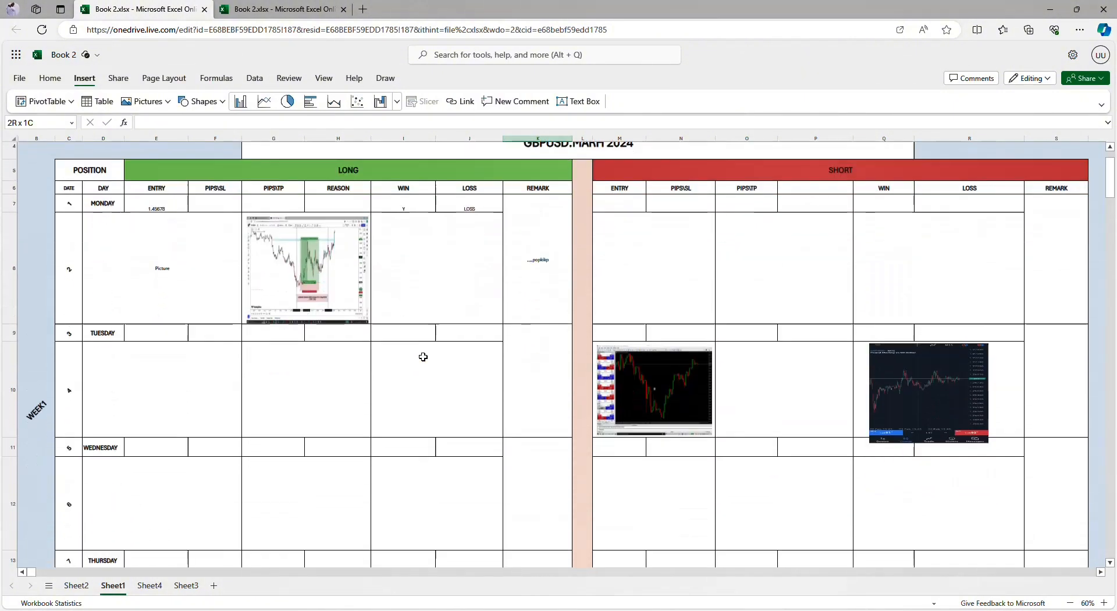
pyautogui.scroll(2, 423, 357)
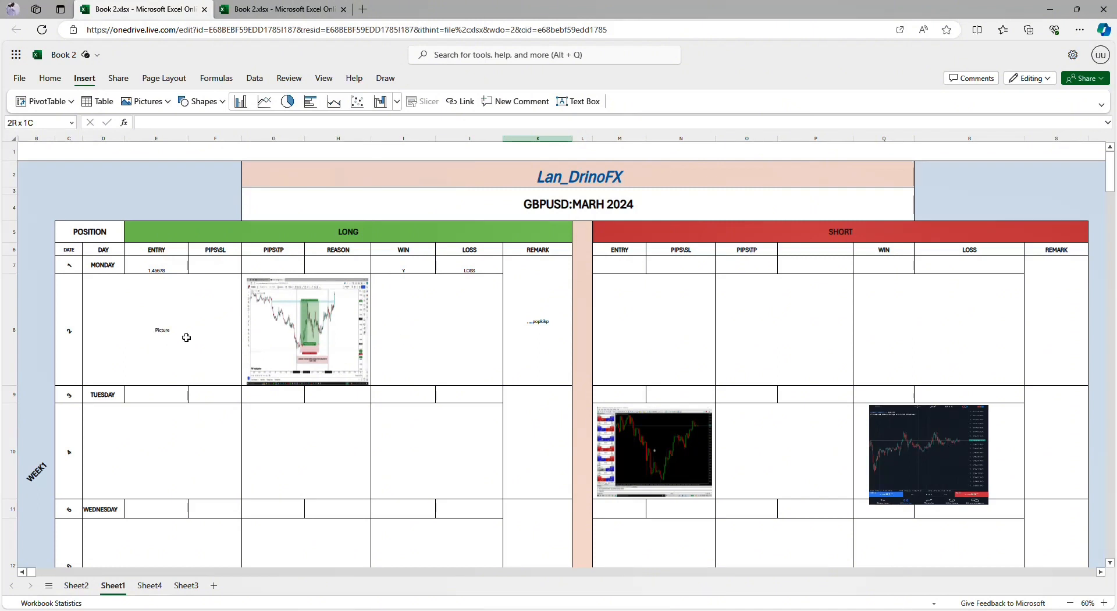
# Step: Insert two blank columns between the REASON and WIN columns on the LONG side
pyautogui.click(384, 138)
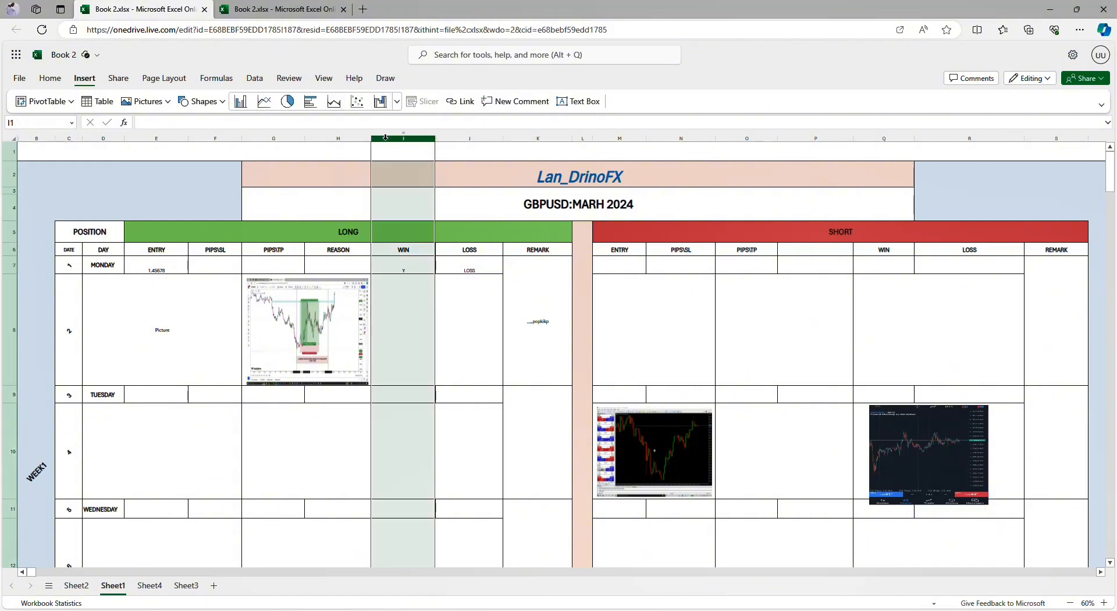
pyautogui.rightClick(385, 137)
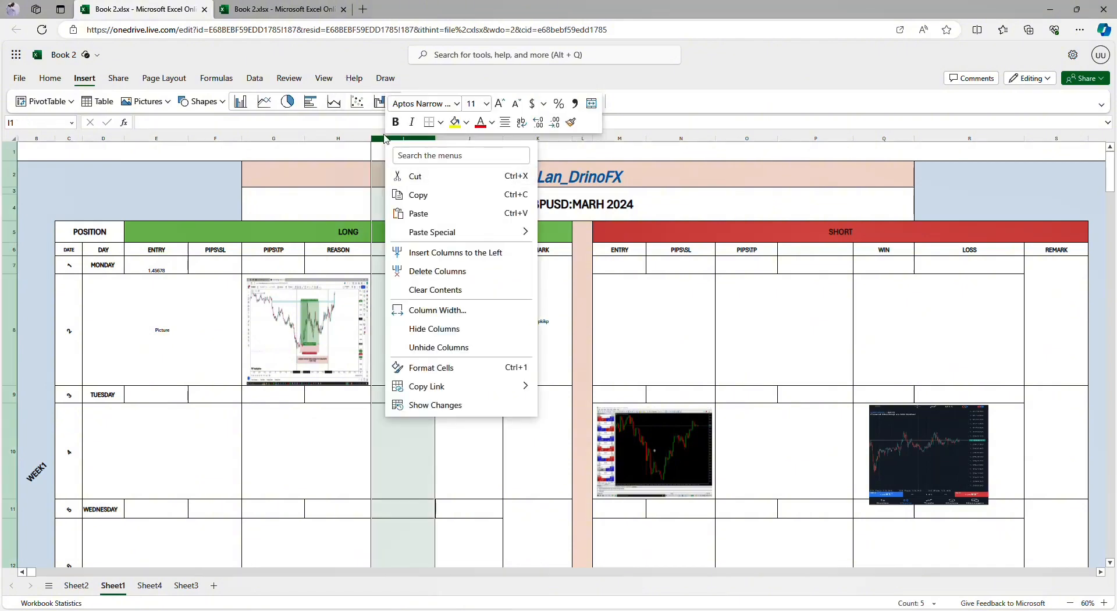
pyautogui.click(437, 252)
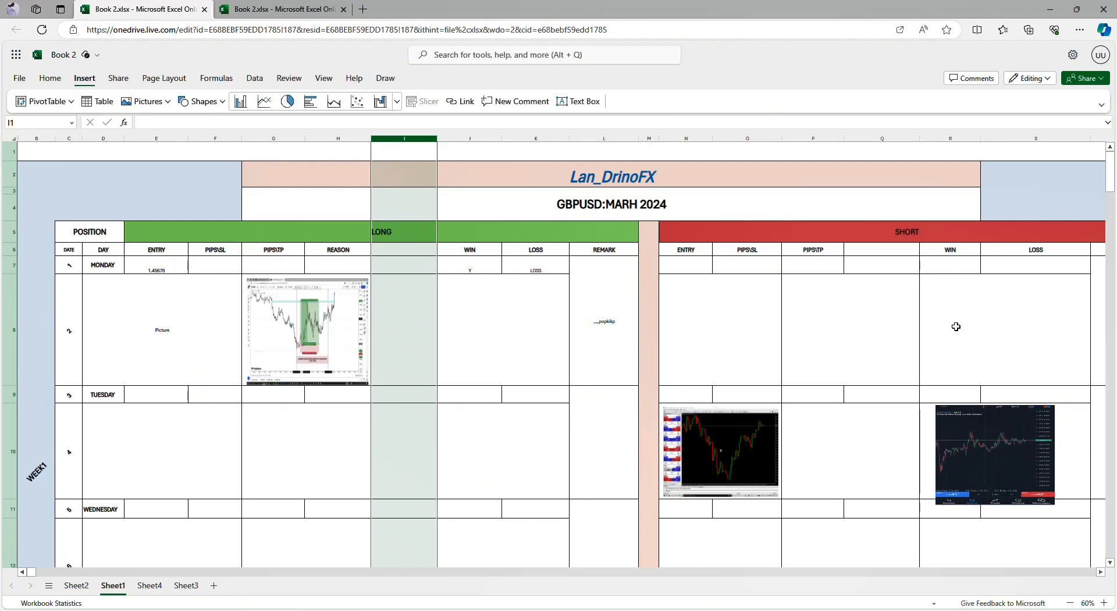
pyautogui.rightClick(419, 139)
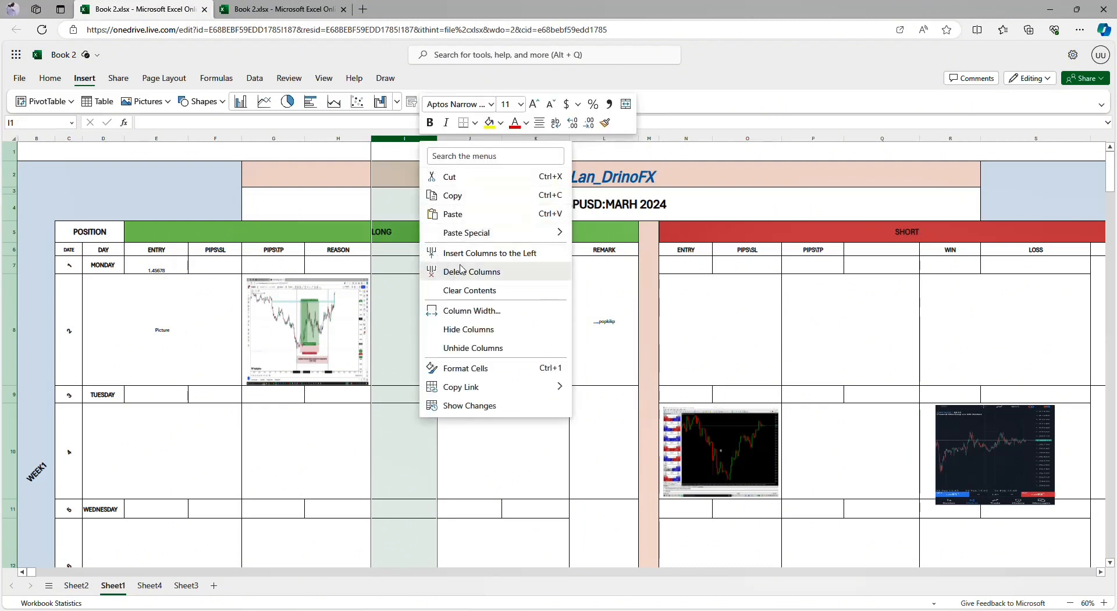
pyautogui.click(465, 256)
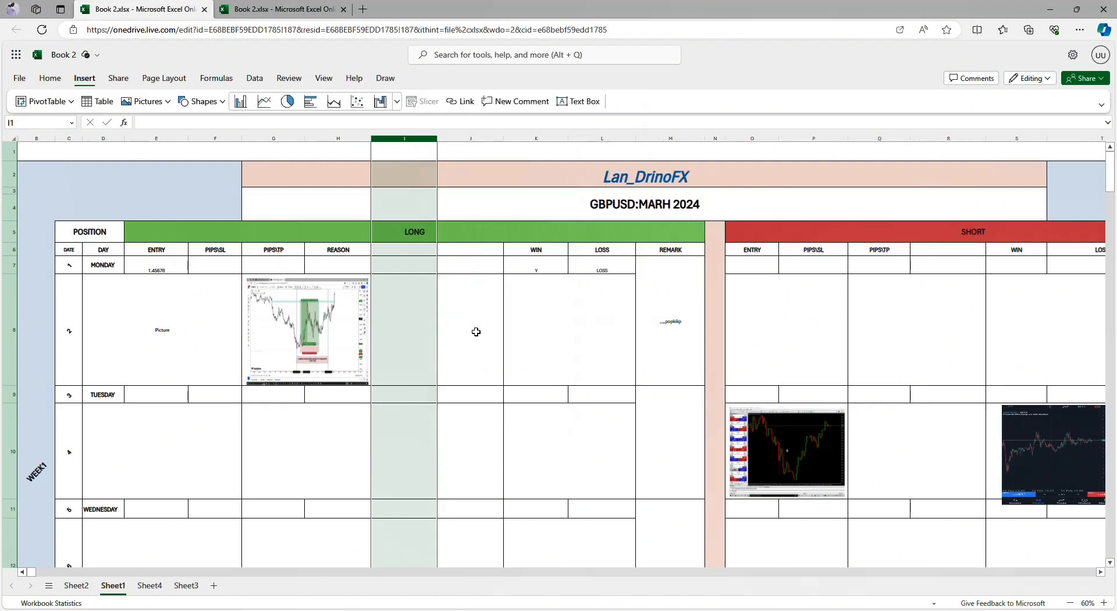
# Step: Widen the two blank columns I and J before WIN to more than one and a half times their width
pyautogui.click(538, 345)
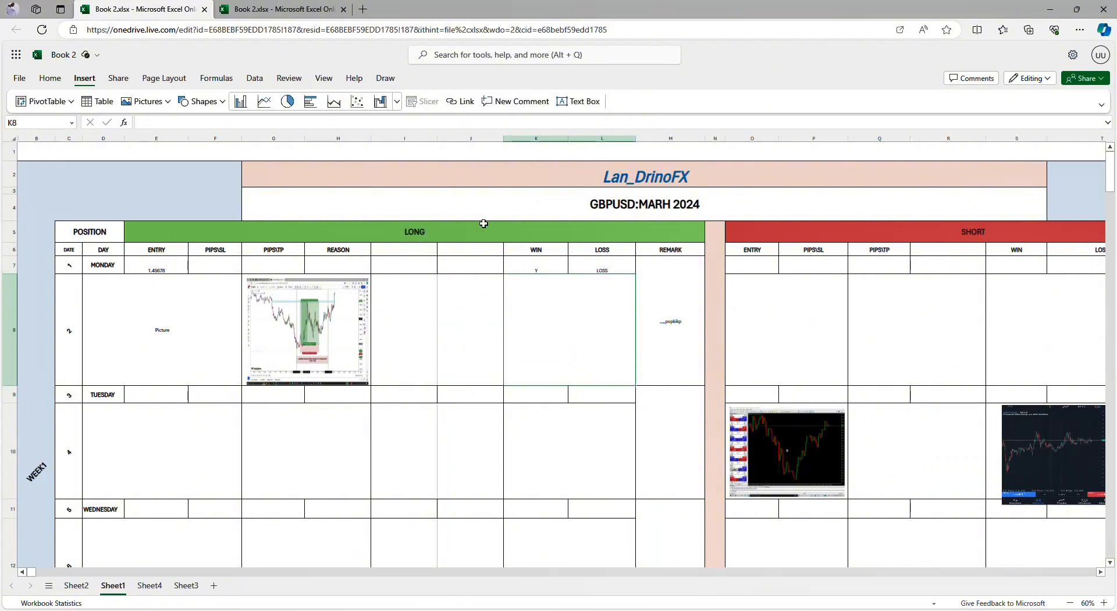
pyautogui.click(476, 149)
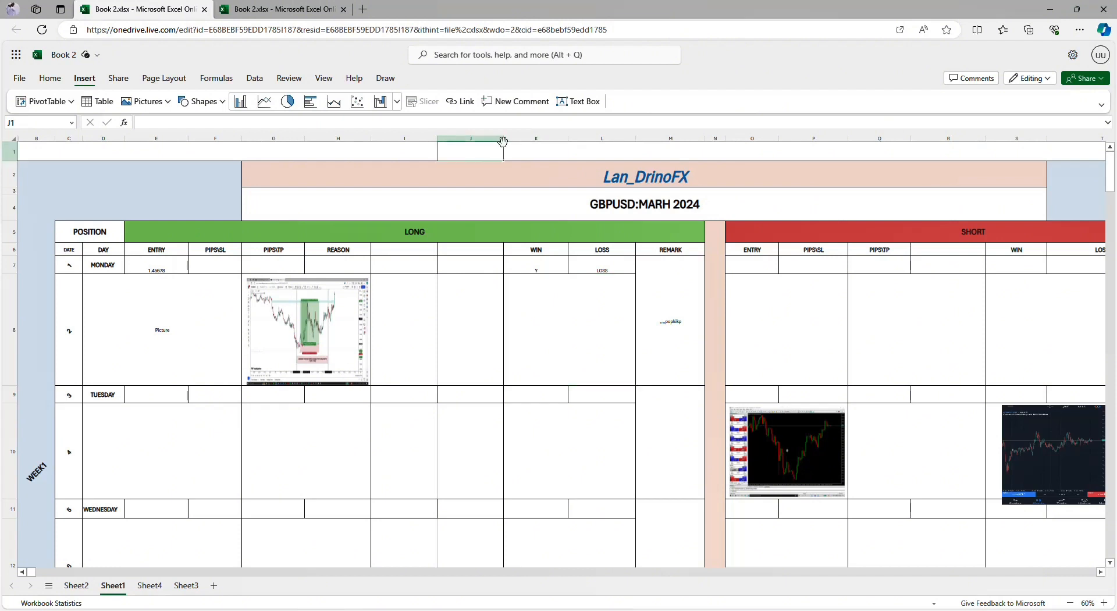
pyautogui.moveTo(504, 141); pyautogui.dragTo(553, 155)
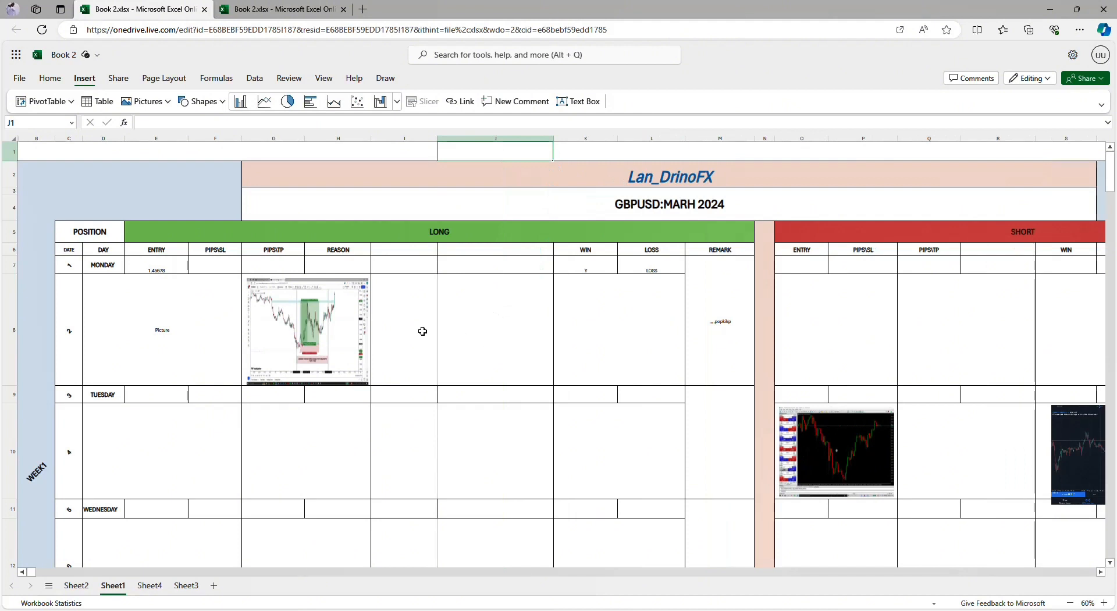
pyautogui.moveTo(437, 144); pyautogui.dragTo(477, 150)
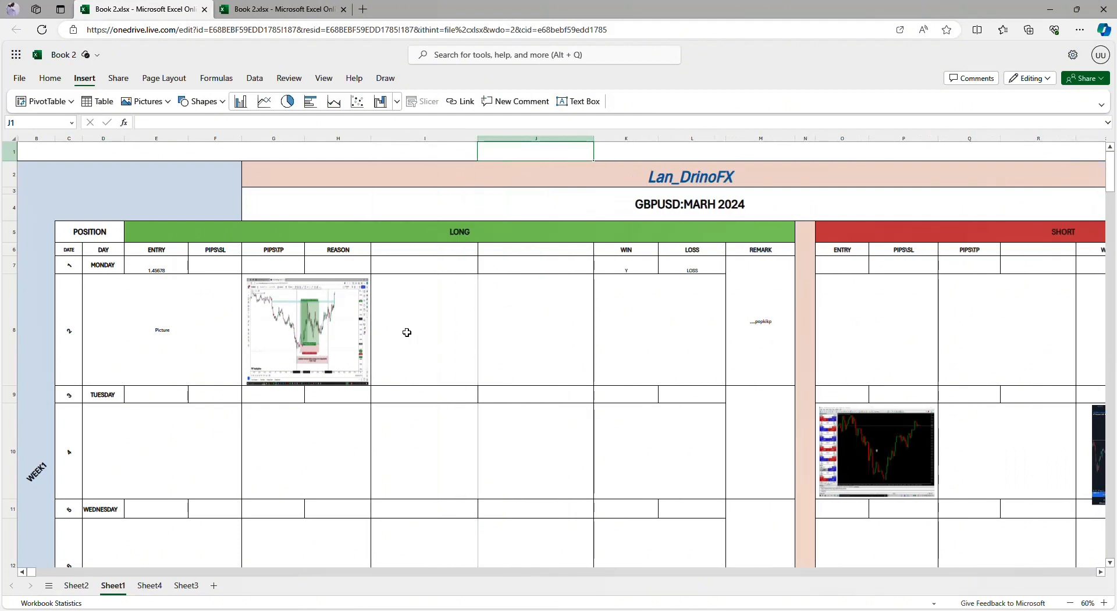
# Step: Move Monday's LONG chart picture to the cell below ENTRY and PIPS/SL, and return it below PIPS/TP and REASON
pyautogui.moveTo(322, 323); pyautogui.dragTo(157, 329)
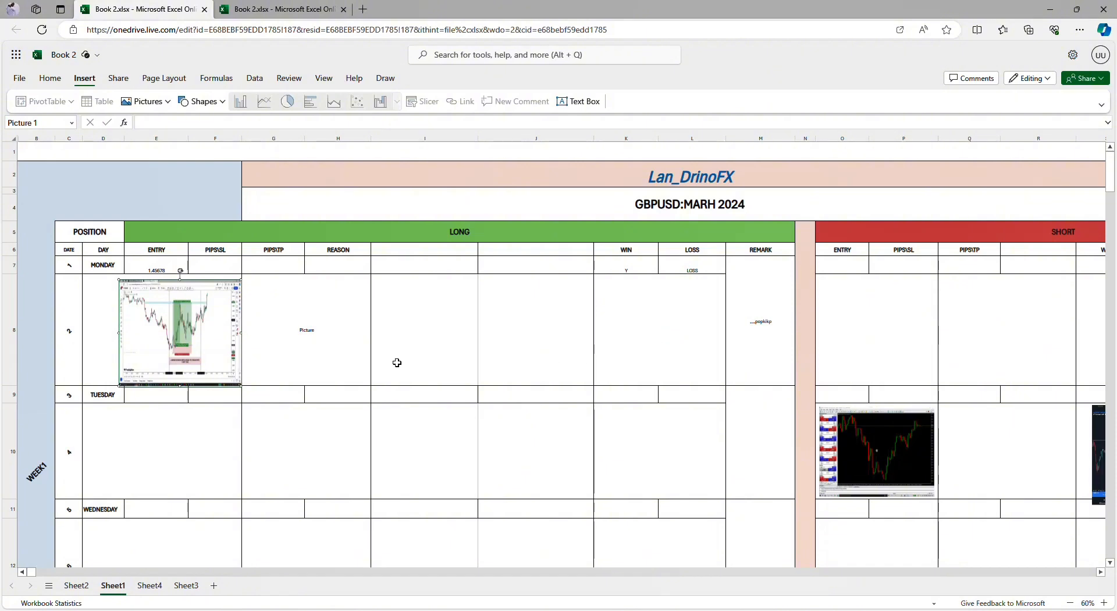
pyautogui.moveTo(174, 340); pyautogui.dragTo(297, 347)
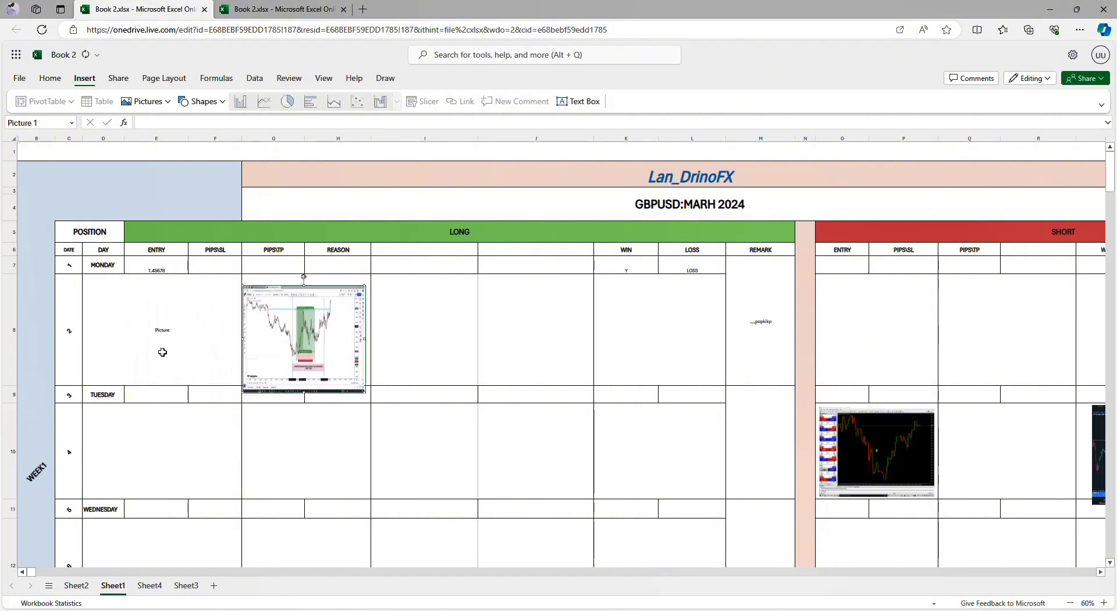